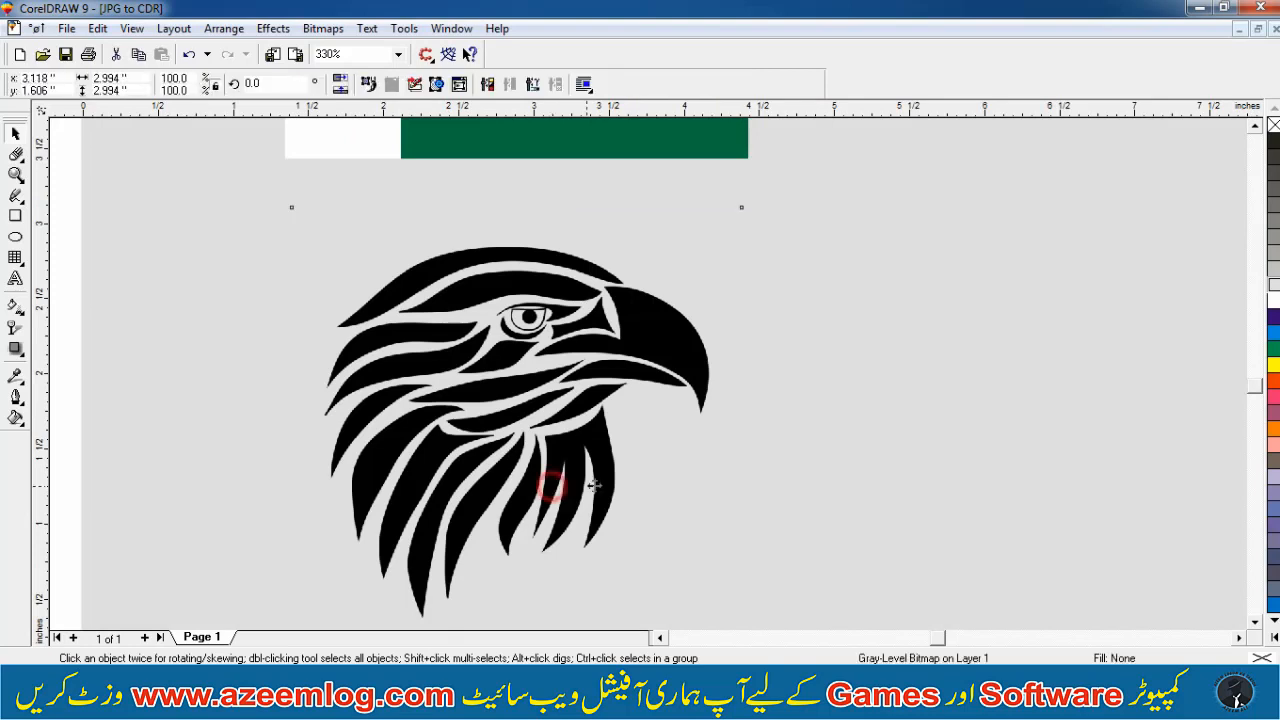
Zoom in on the eagle bitmap to examine its edges up close
{"action": "left_click", "coordinate": [1275, 383]}
{"action": "left_click", "coordinate": [1273, 411]}
{"action": "key", "text": "F4"}
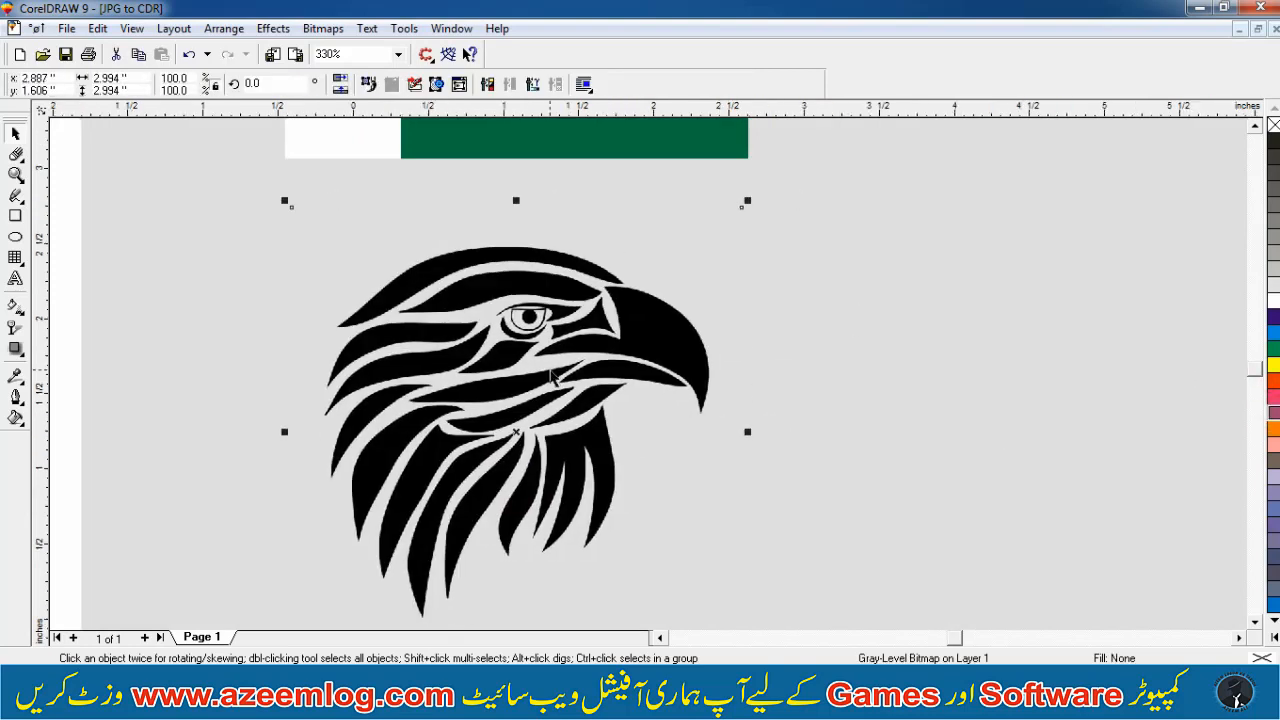
{"action": "left_click", "coordinate": [982, 325]}
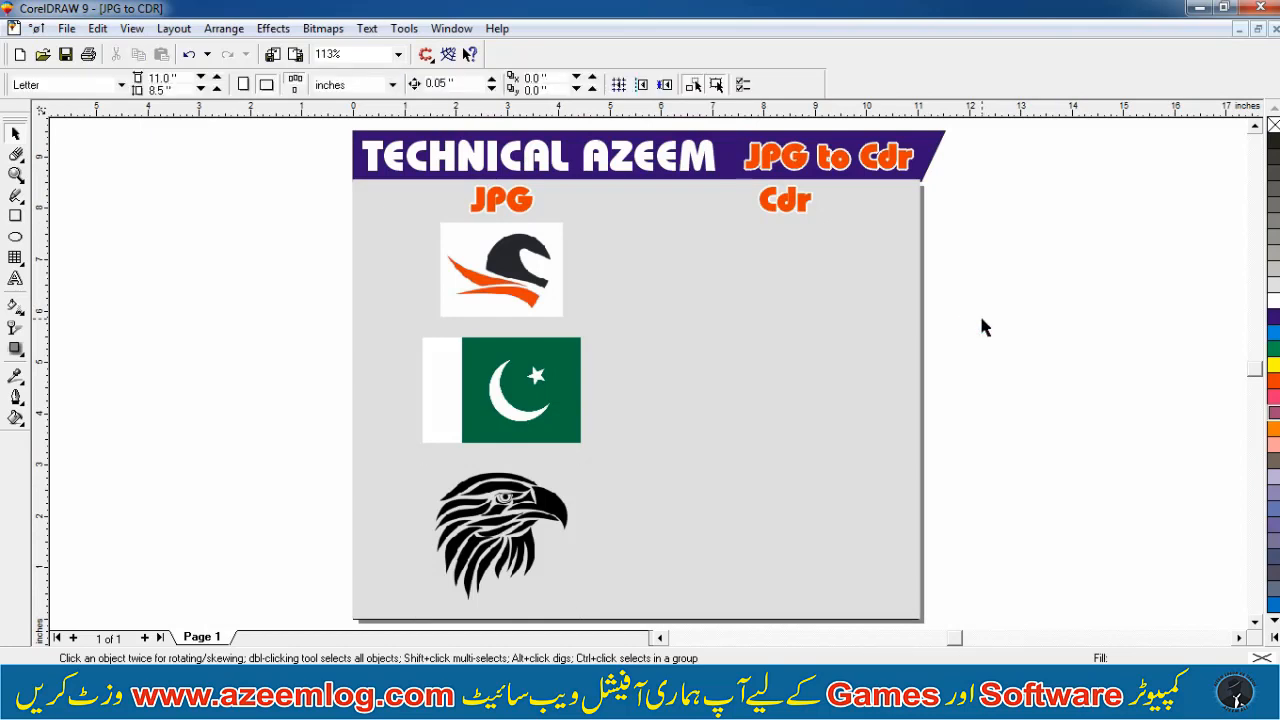
{"action": "key", "text": "z"}
{"action": "left_click_drag", "start_coordinate": [696, 418], "coordinate": [399, 605]}
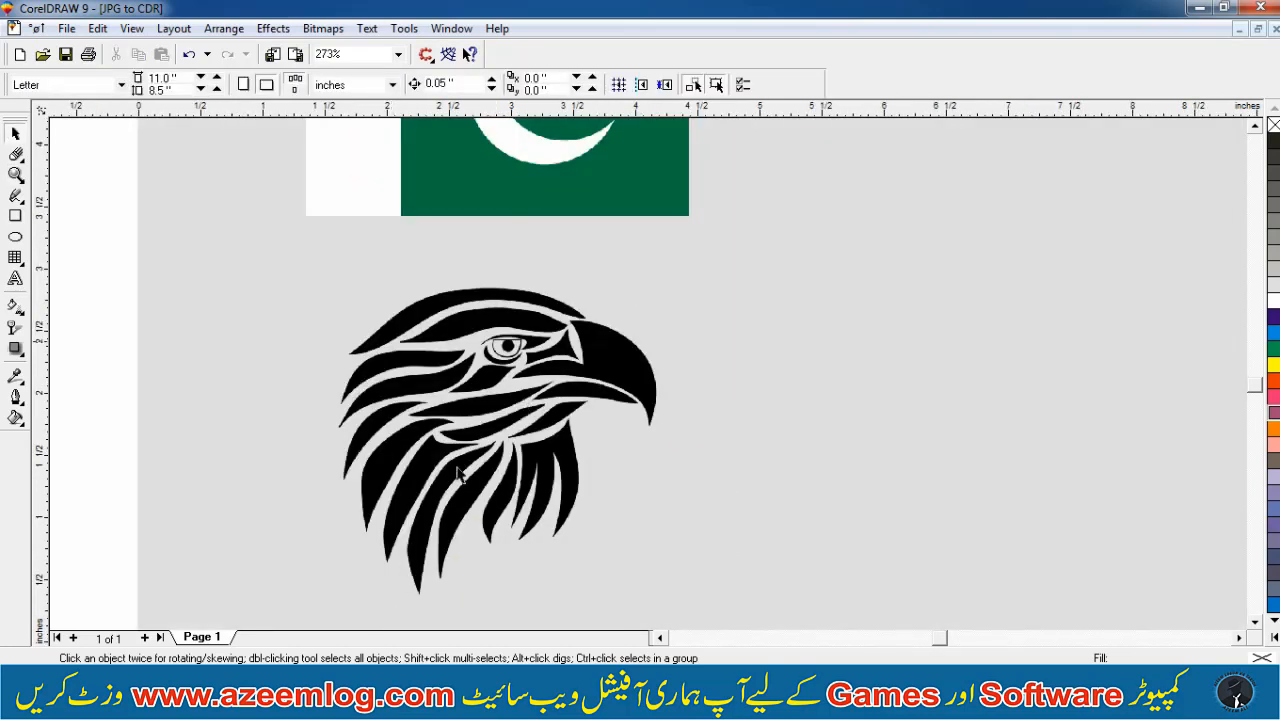
{"action": "key", "text": "z"}
{"action": "left_click_drag", "start_coordinate": [294, 554], "coordinate": [570, 370]}
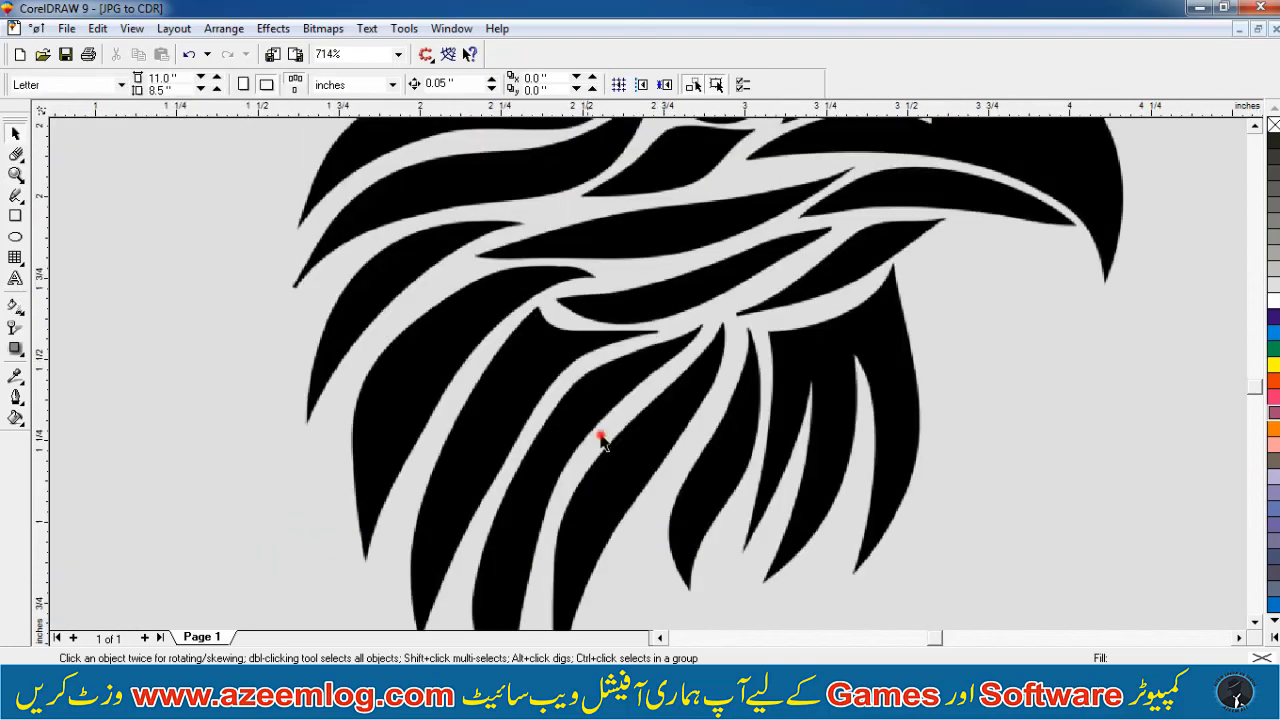
{"action": "key", "text": "F3"}
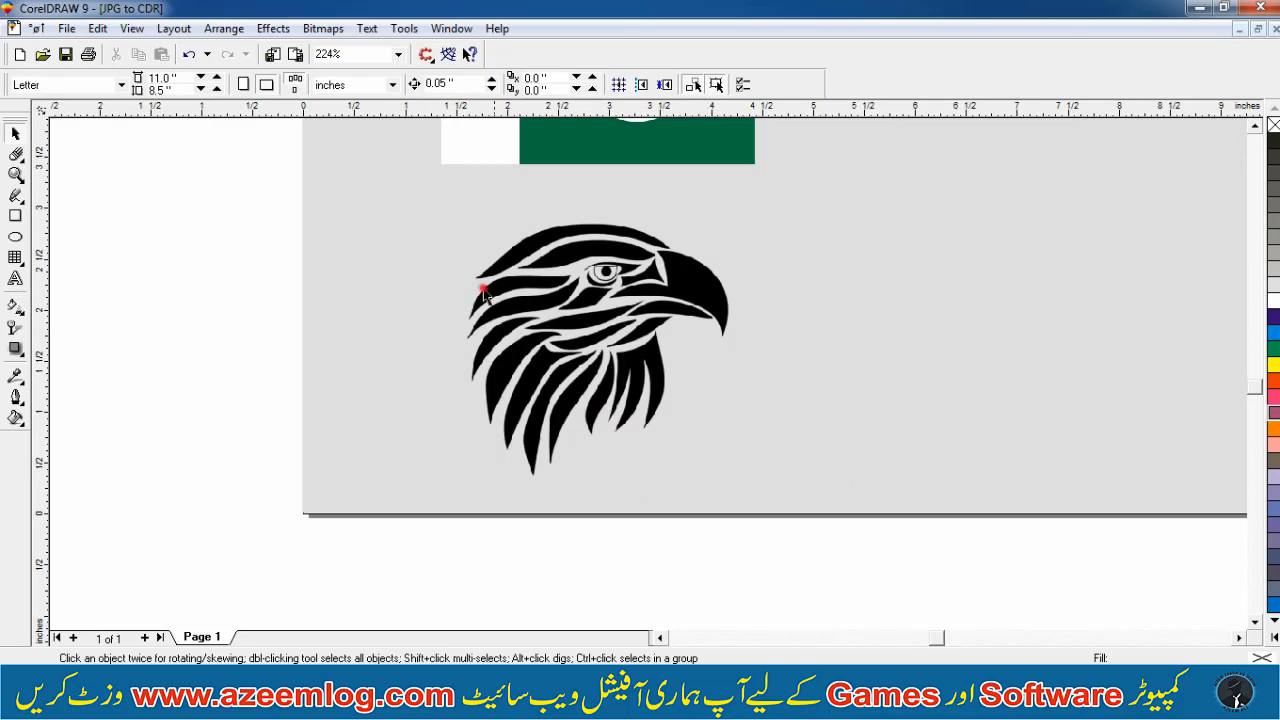
Review the three JPG images on the page at different zoom levels
{"action": "key", "text": "F4"}
{"action": "left_click", "coordinate": [484, 289]}
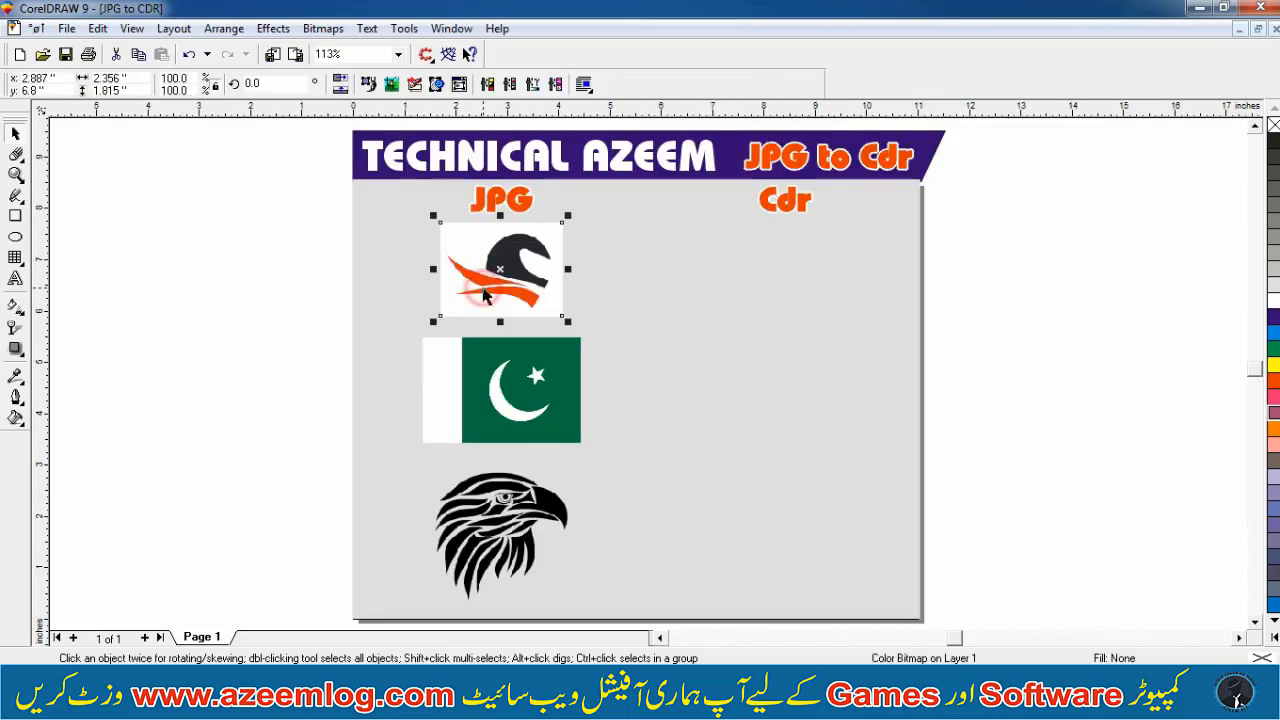
{"action": "left_click", "coordinate": [228, 335]}
{"action": "left_click", "coordinate": [525, 284]}
{"action": "left_click", "coordinate": [997, 310]}
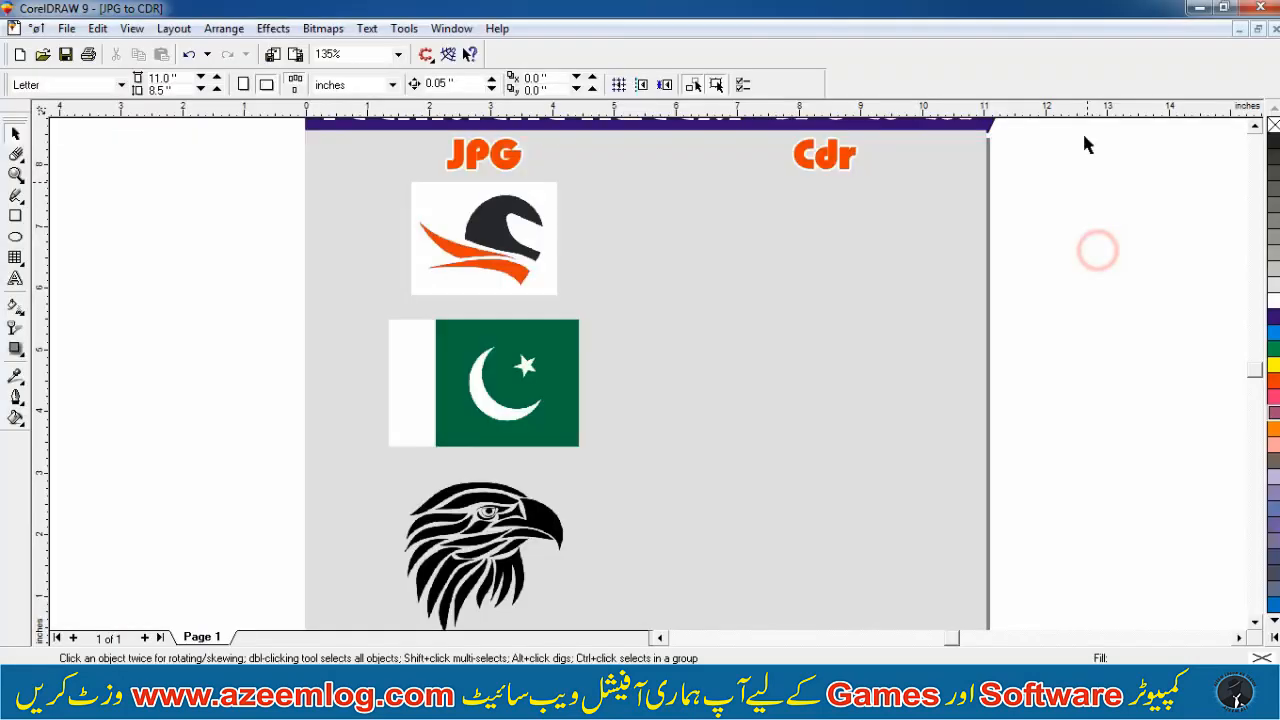
{"action": "key", "text": "F4"}
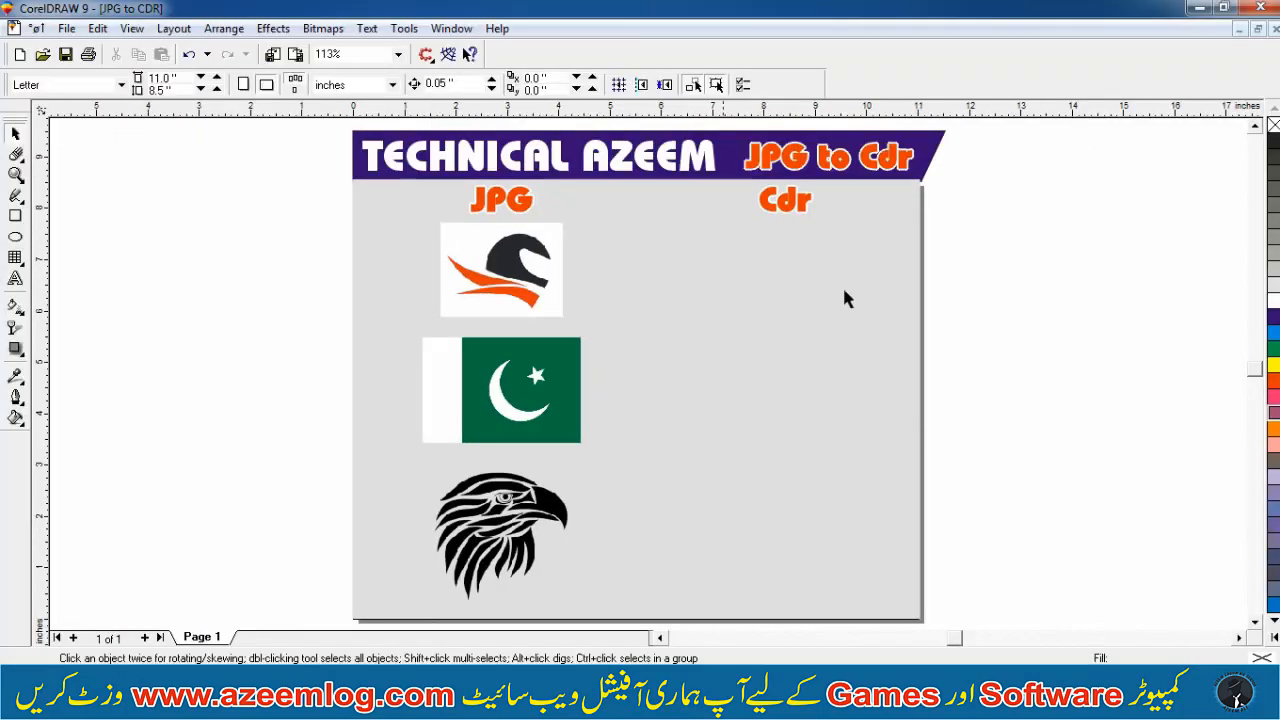
{"action": "key", "text": "F2"}
{"action": "left_click_drag", "start_coordinate": [943, 160], "coordinate": [349, 614]}
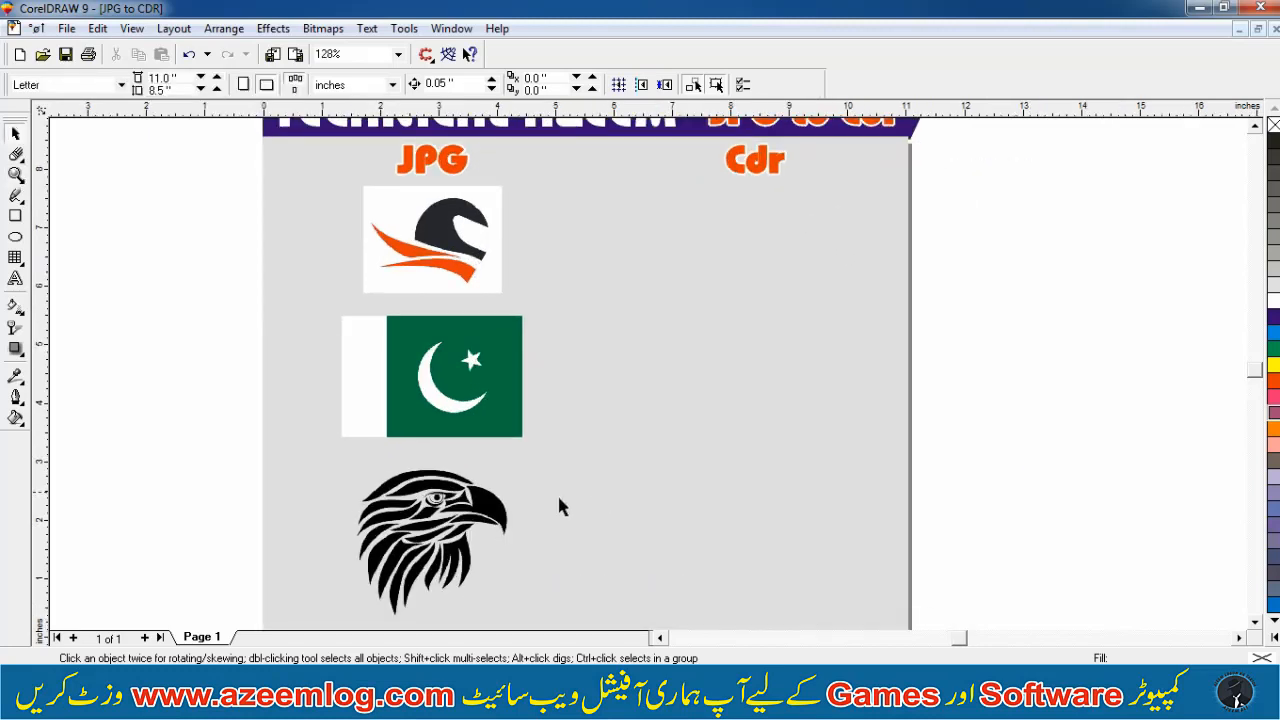
{"action": "left_click", "coordinate": [376, 565]}
{"action": "key", "text": "F4"}
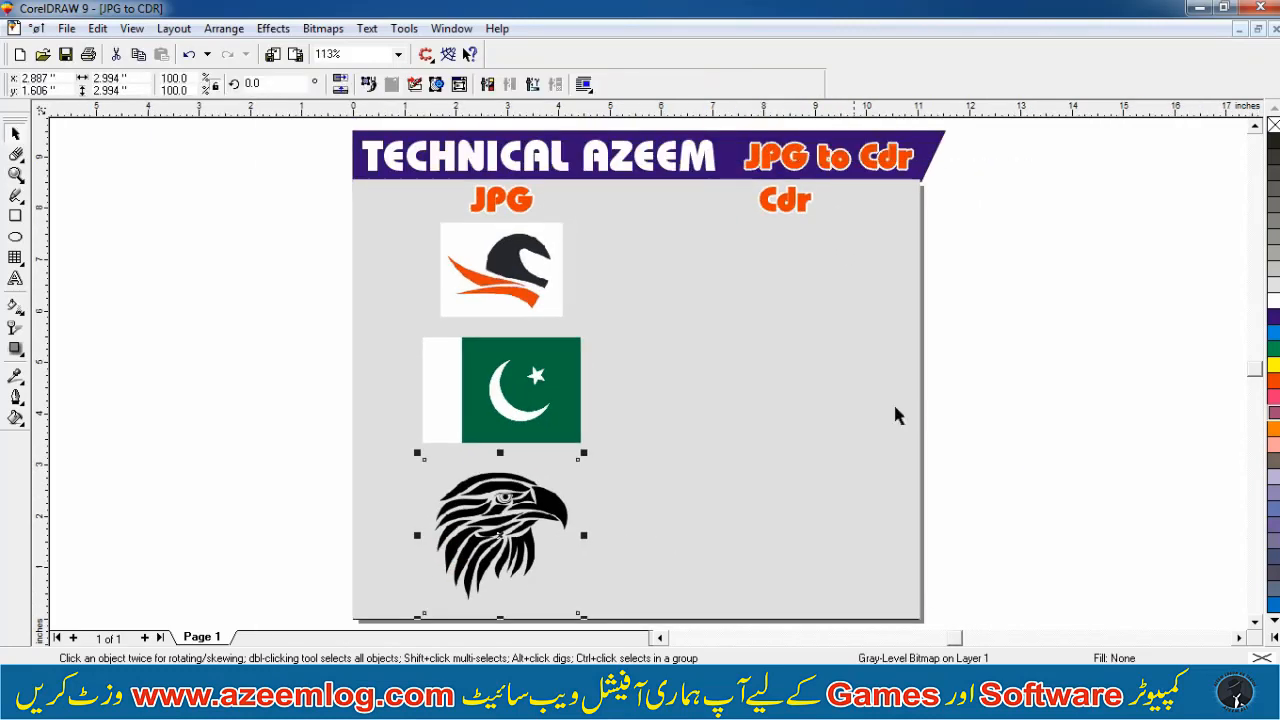
{"action": "key", "text": "F2"}
{"action": "left_click", "coordinate": [238, 405]}
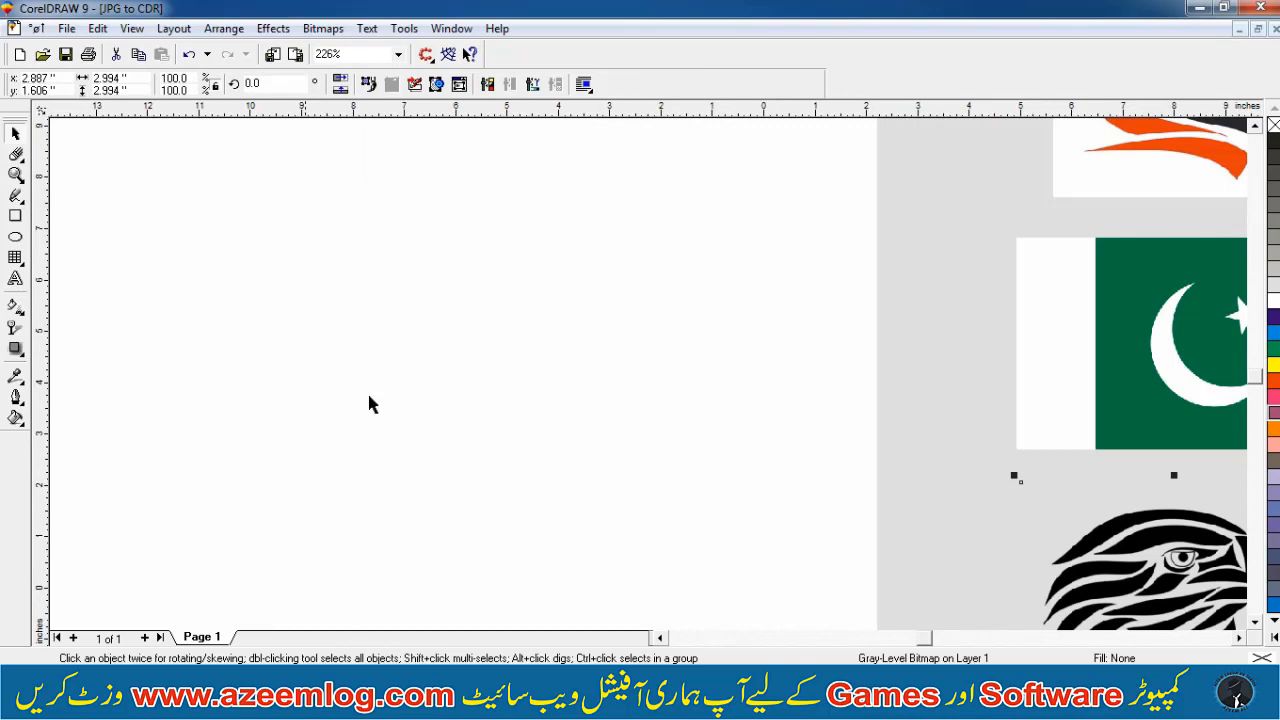
{"action": "key", "text": "F4"}
{"action": "left_click", "coordinate": [950, 345]}
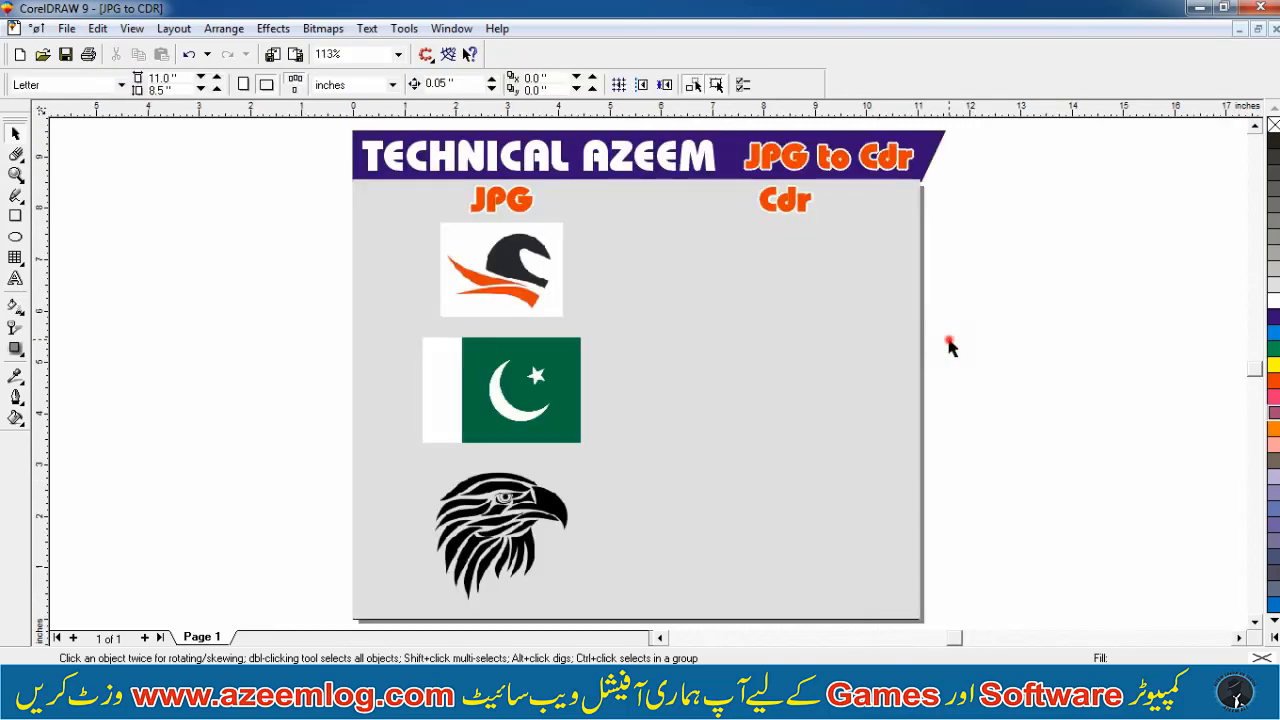
Drag a copy of the eagle bitmap to the right, off the page
{"action": "left_click", "coordinate": [540, 505]}
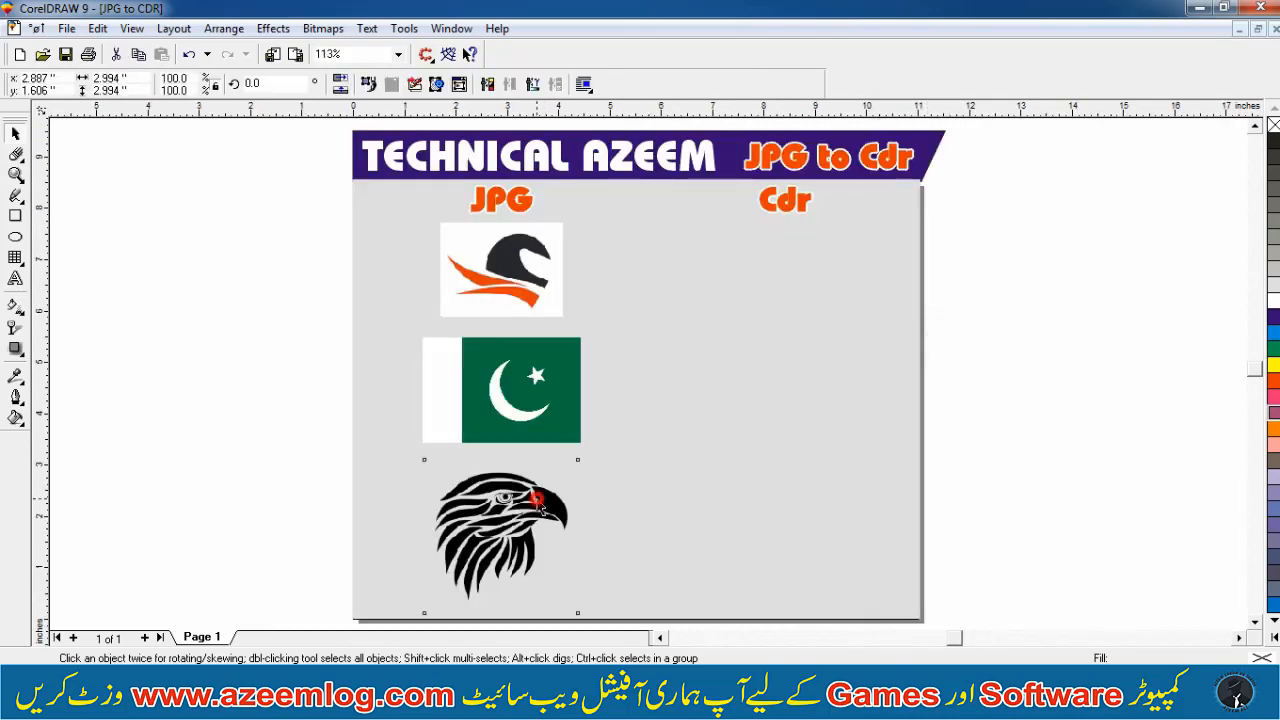
{"action": "left_click", "coordinate": [510, 510]}
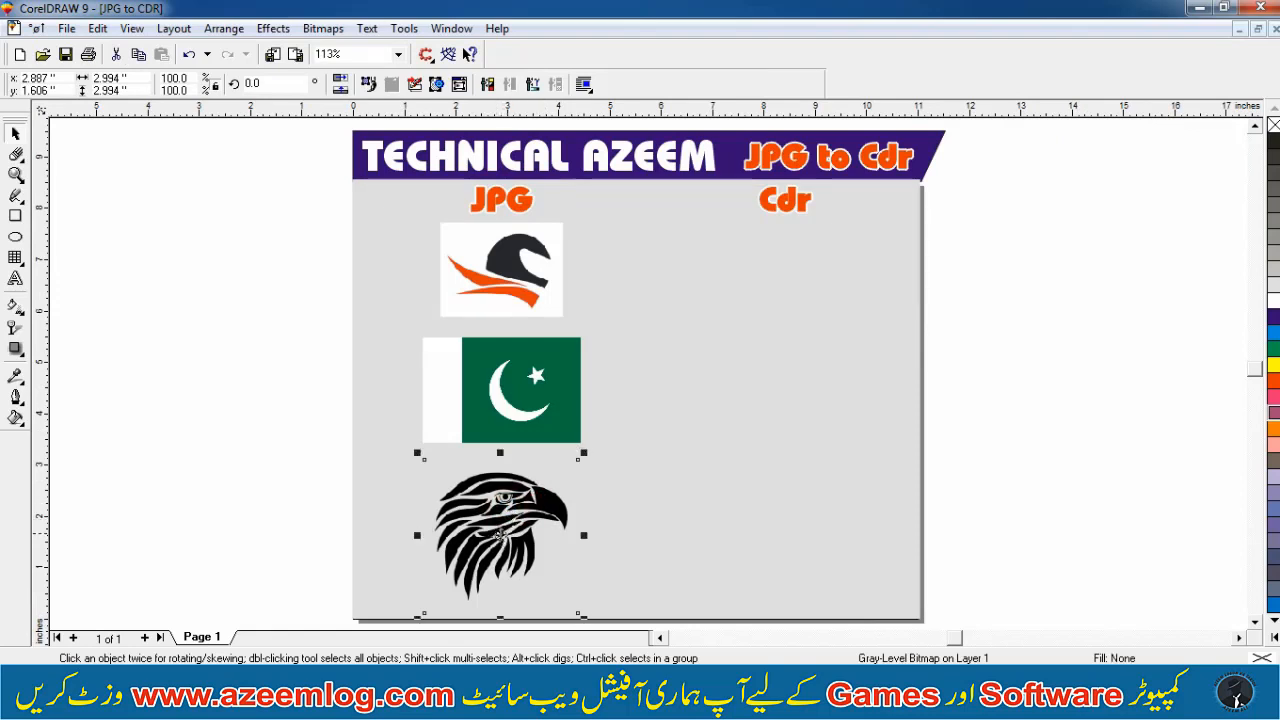
{"action": "left_click_drag", "start_coordinate": [500, 535], "coordinate": [647, 535]}
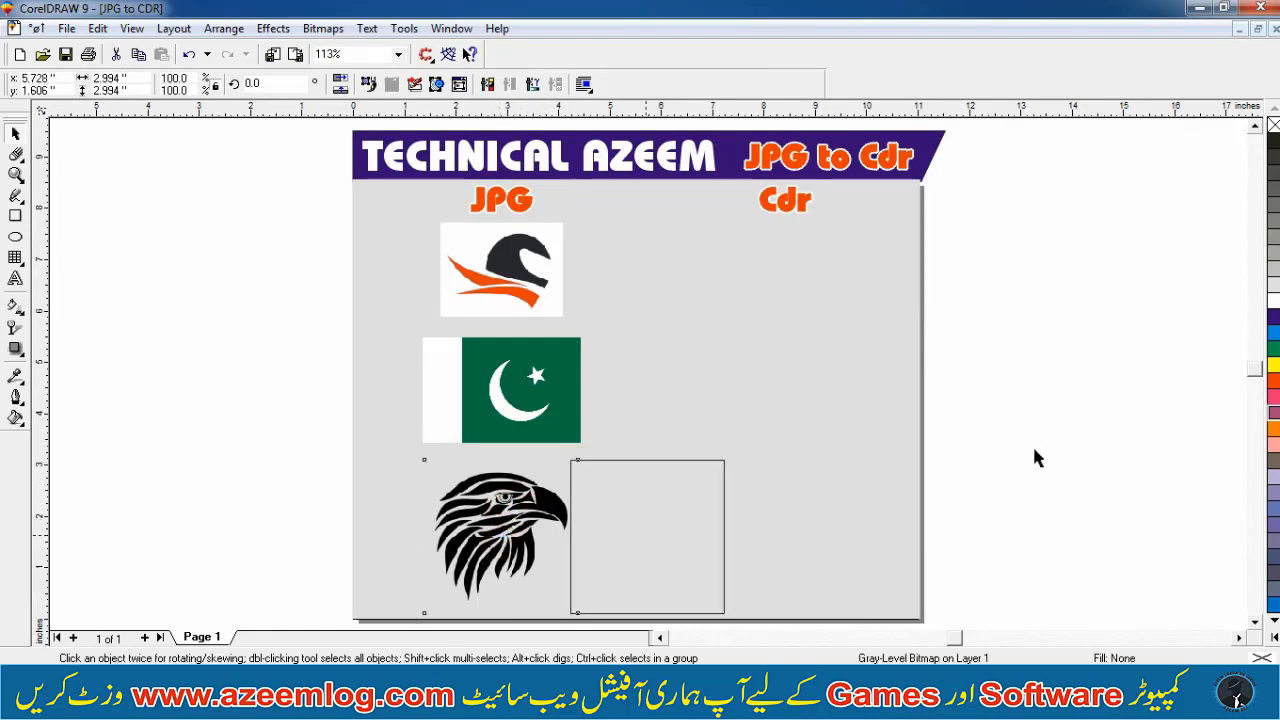
{"action": "left_click_drag", "start_coordinate": [1034, 449], "coordinate": [1067, 396]}
{"action": "right_click", "coordinate": [1067, 396]}
Nudge the copied eagle slightly to the right
{"action": "key", "text": "F2"}
{"action": "left_click_drag", "start_coordinate": [900, 517], "coordinate": [1278, 279]}
{"action": "left_click", "coordinate": [1086, 307]}
{"action": "left_click", "coordinate": [651, 394]}
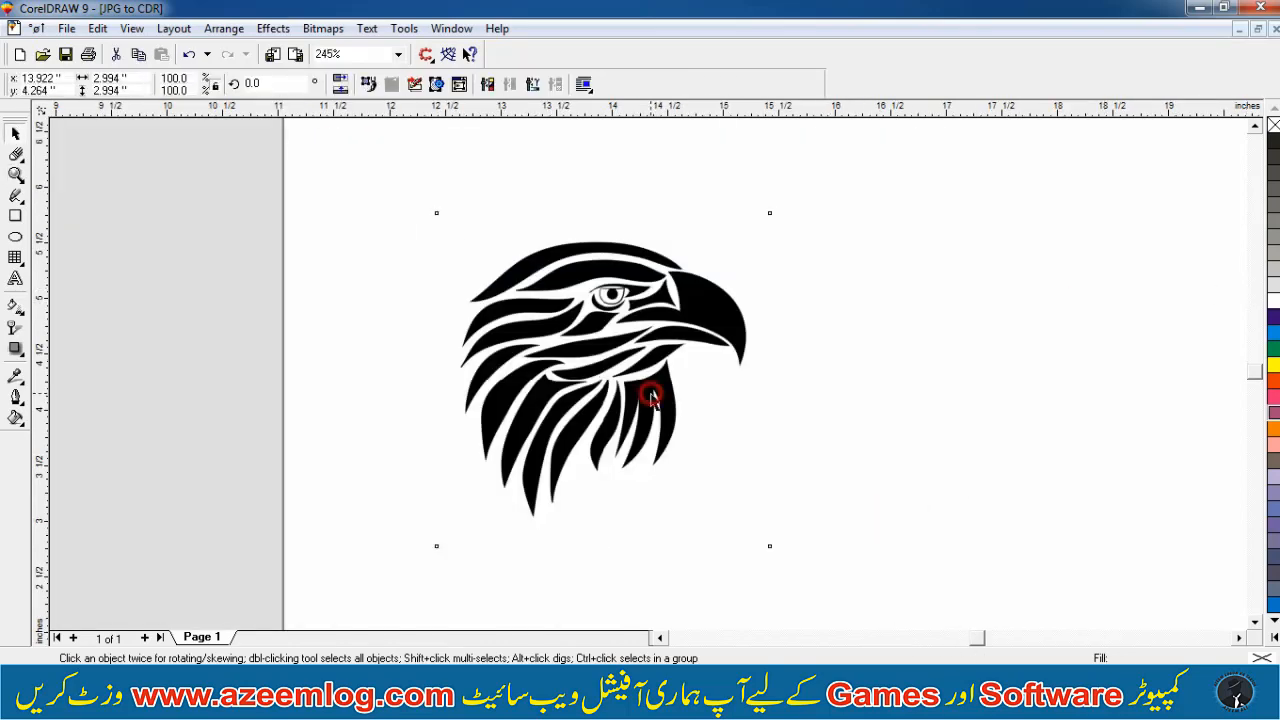
{"action": "left_click_drag", "start_coordinate": [651, 394], "coordinate": [716, 390]}
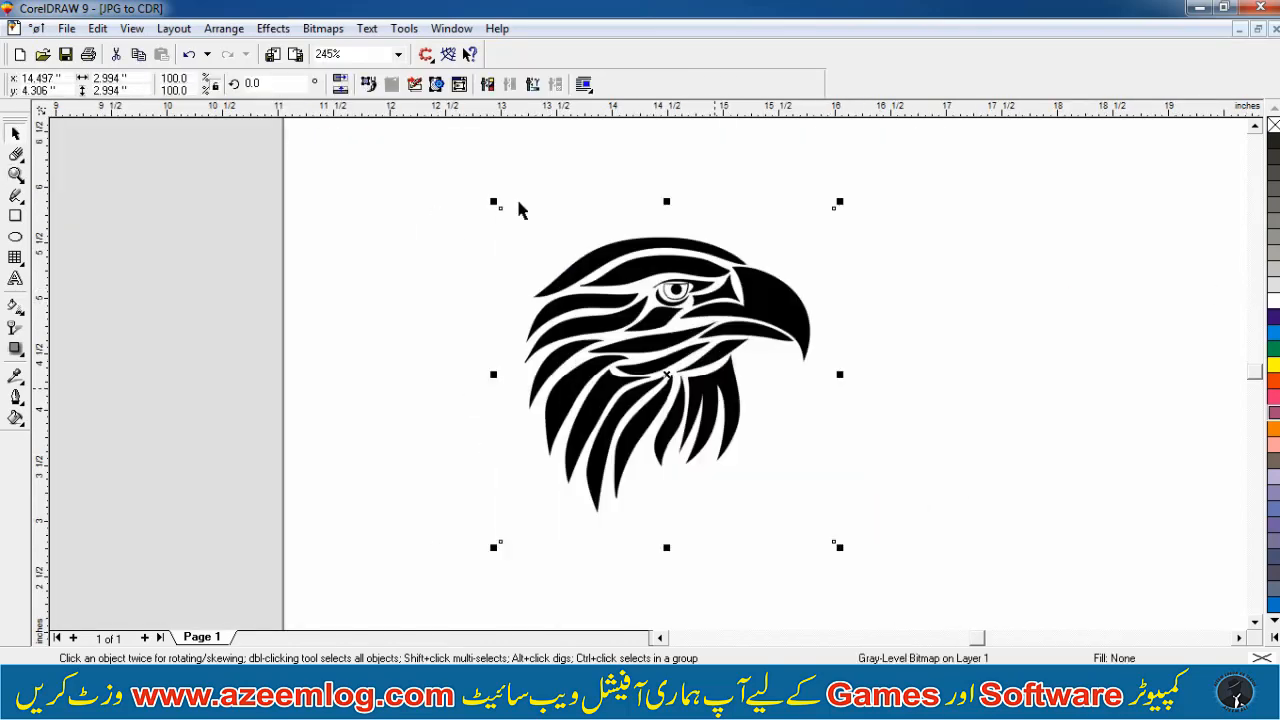
{"action": "left_click_drag", "start_coordinate": [615, 345], "coordinate": [637, 332]}
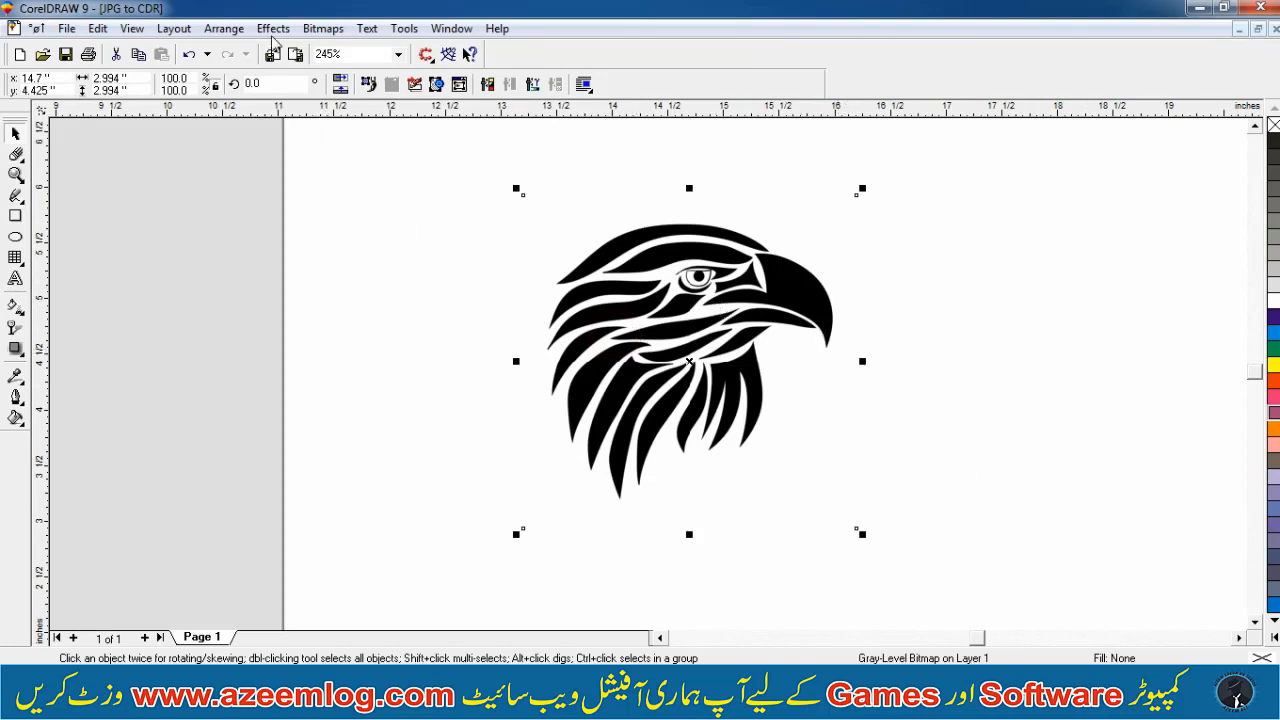
Convert the eagle copy to a Black and White (1-bit) bitmap at 500 dpi with Anti-aliasing enabled
{"action": "left_click", "coordinate": [323, 28]}
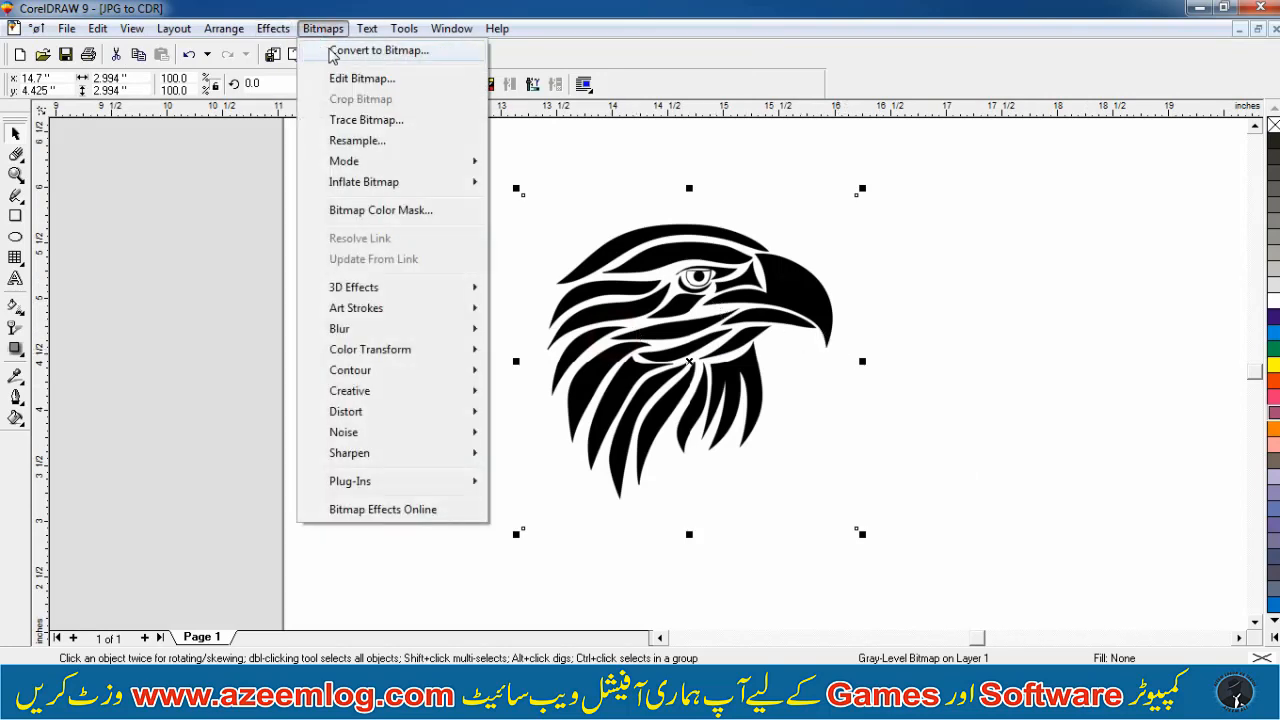
{"action": "left_click", "coordinate": [332, 51]}
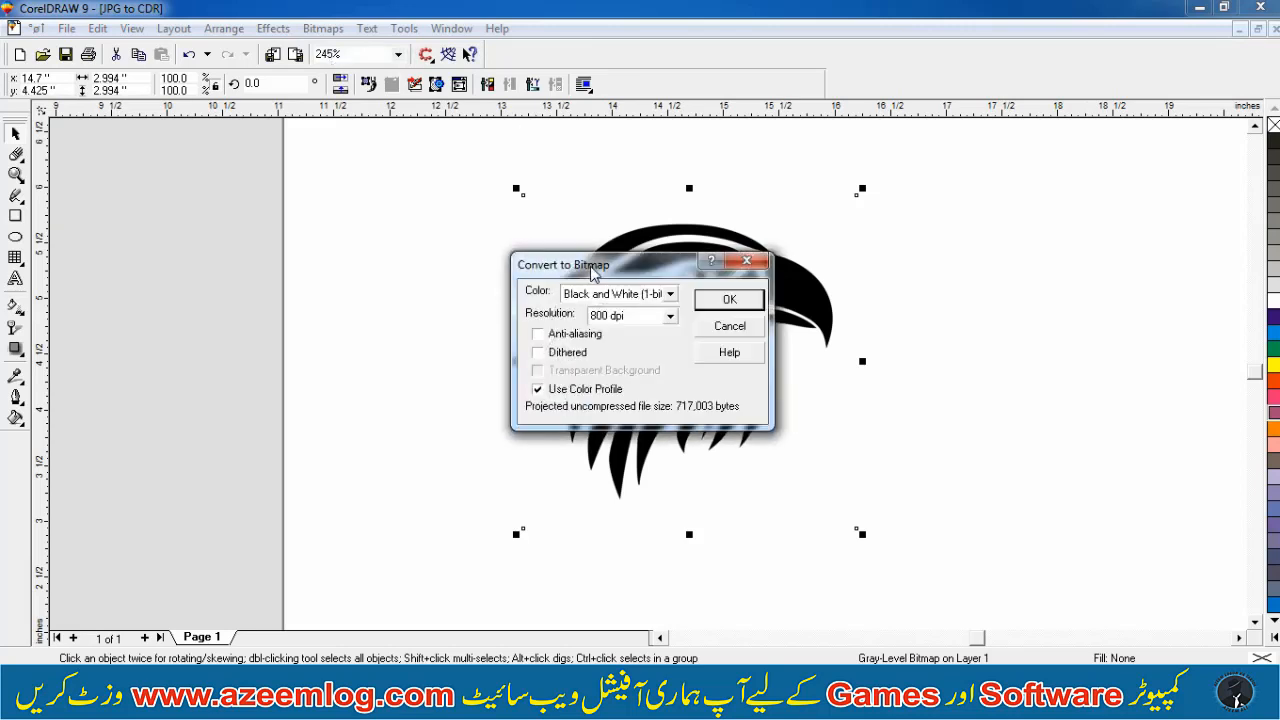
{"action": "left_click_drag", "start_coordinate": [591, 268], "coordinate": [404, 259]}
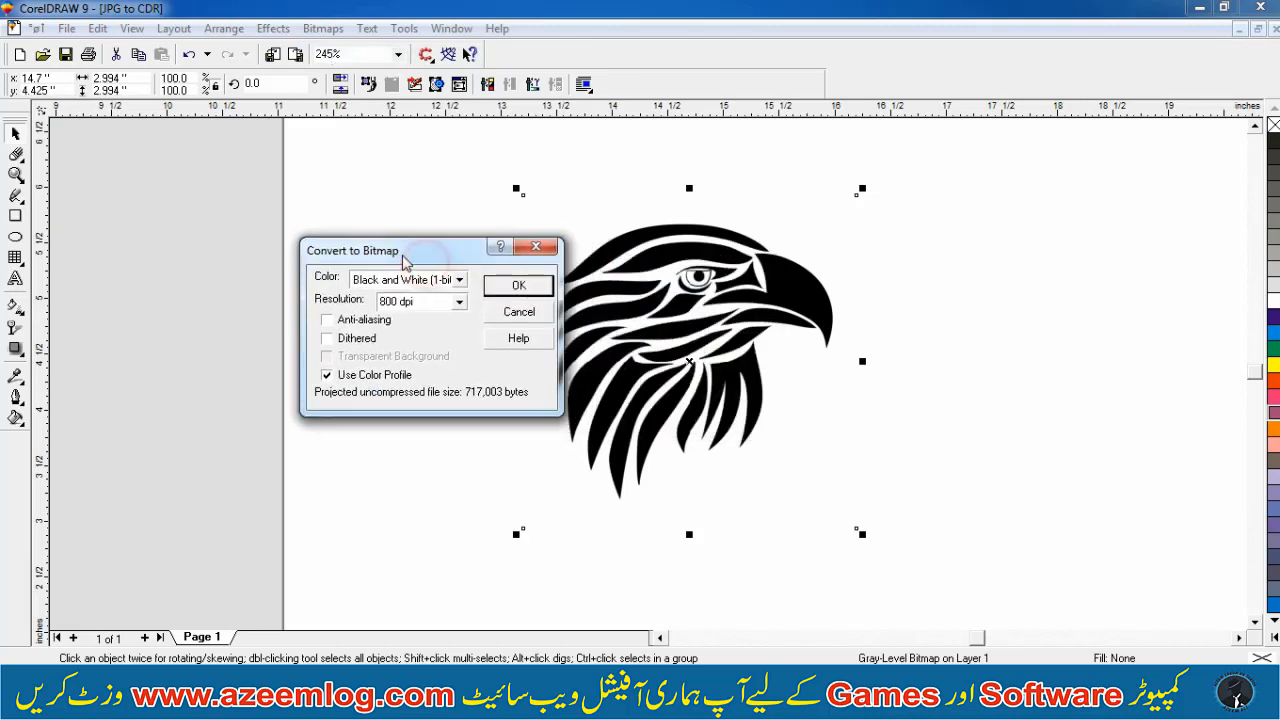
{"action": "left_click", "coordinate": [458, 279]}
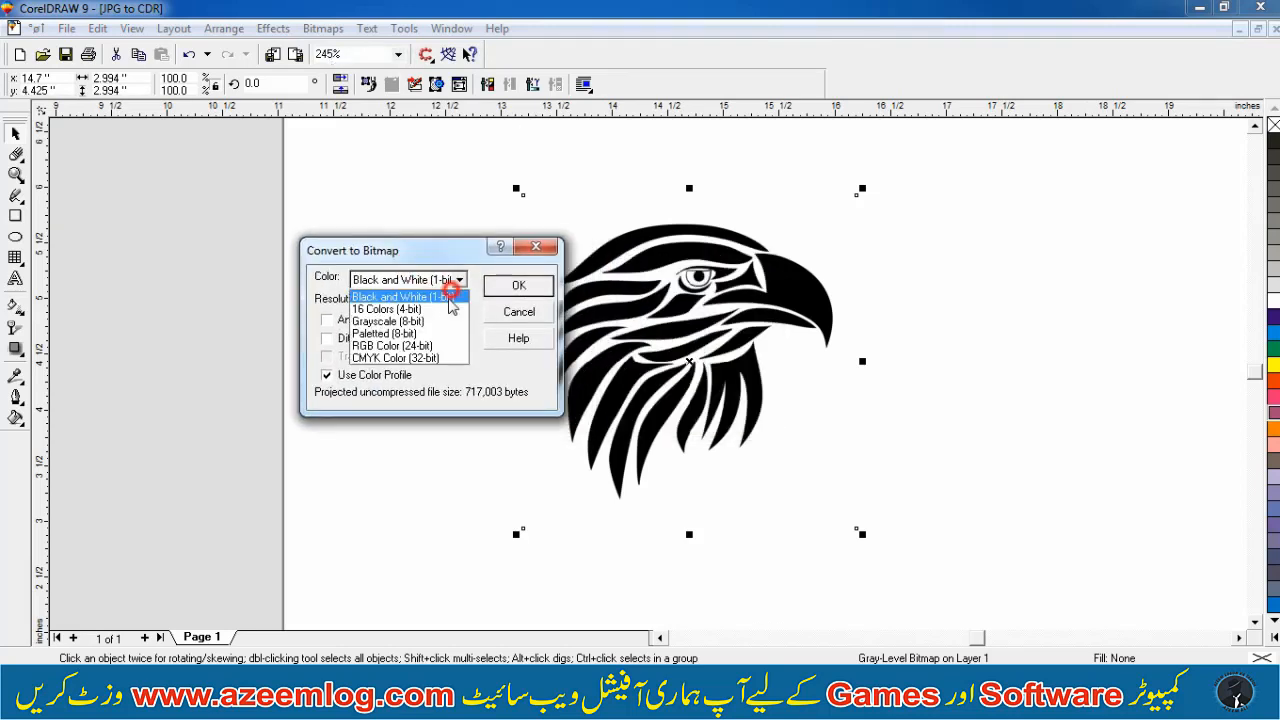
{"action": "left_click", "coordinate": [440, 298]}
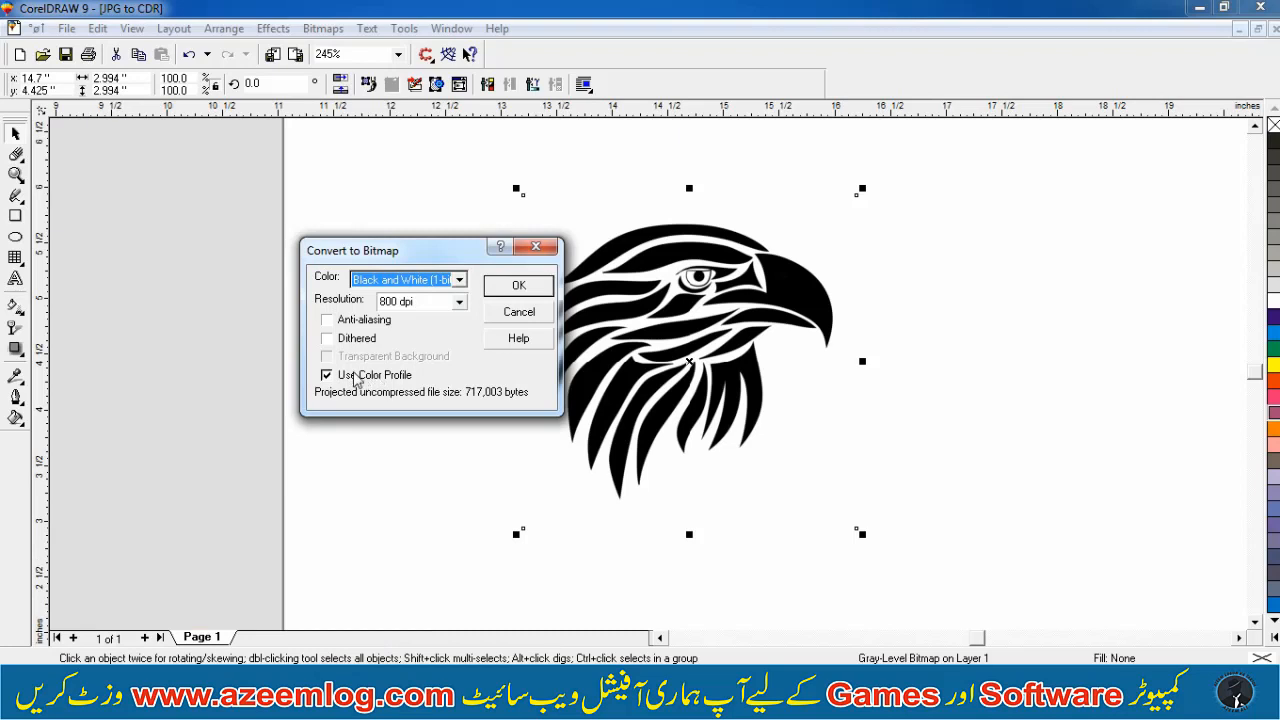
{"action": "left_click", "coordinate": [362, 320]}
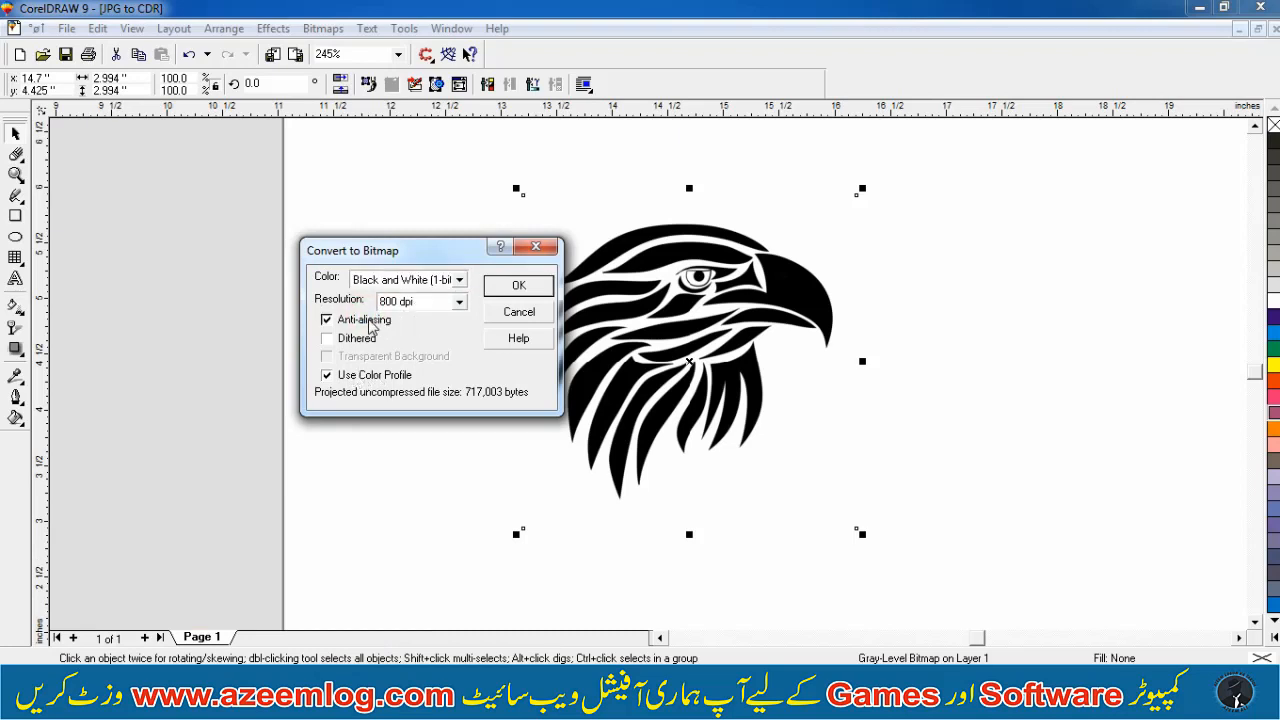
{"action": "double_click", "coordinate": [424, 299]}
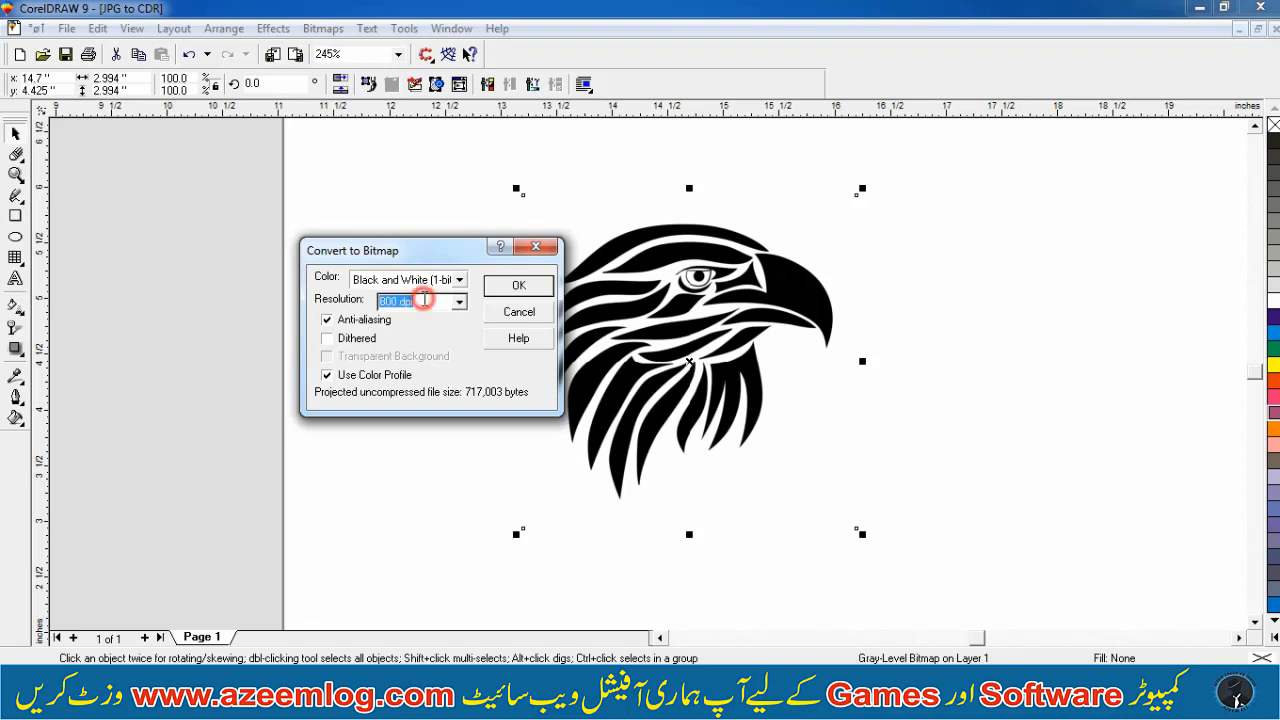
{"action": "key", "text": "BackSpace"}
{"action": "type", "text": "500"}
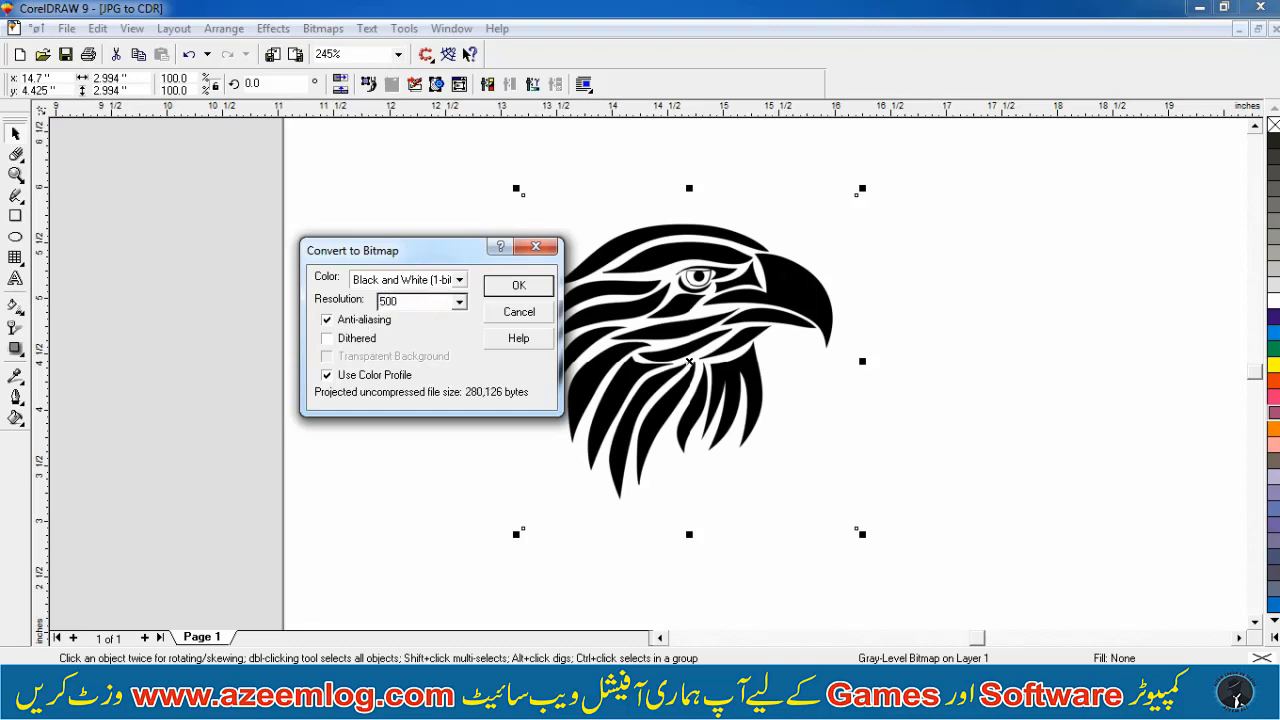
{"action": "left_click", "coordinate": [519, 285]}
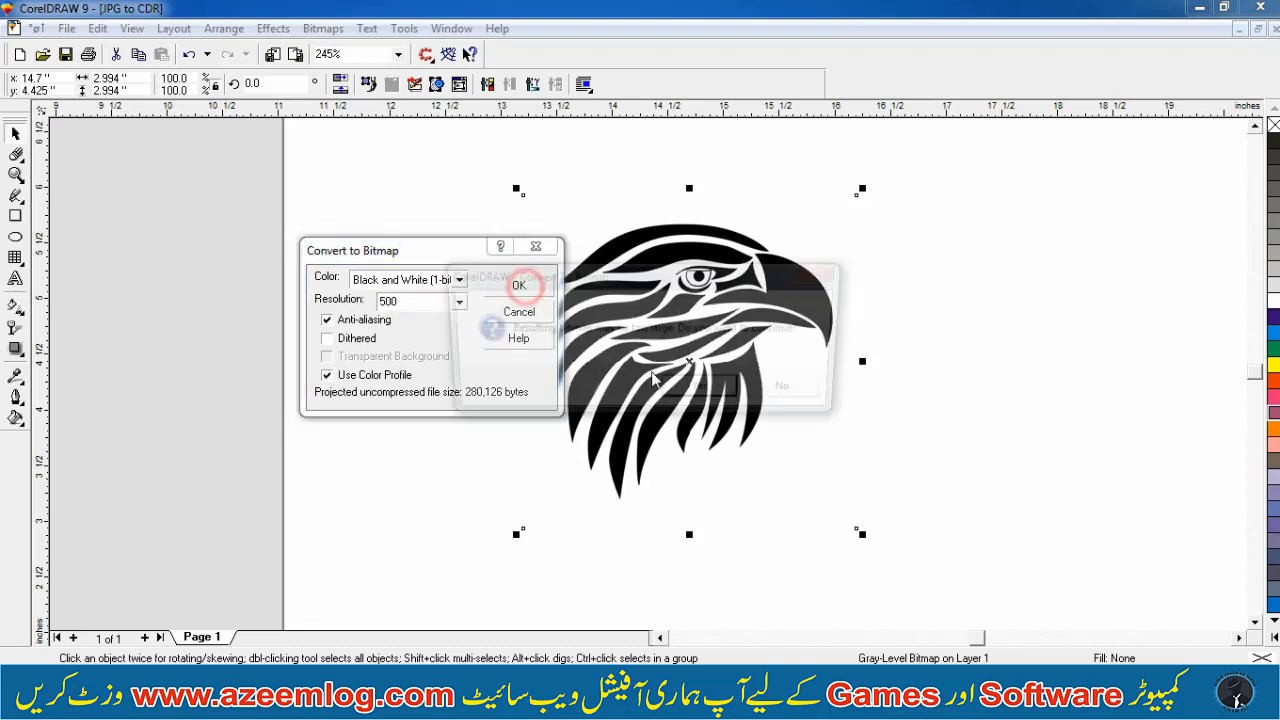
{"action": "key", "text": "Return"}
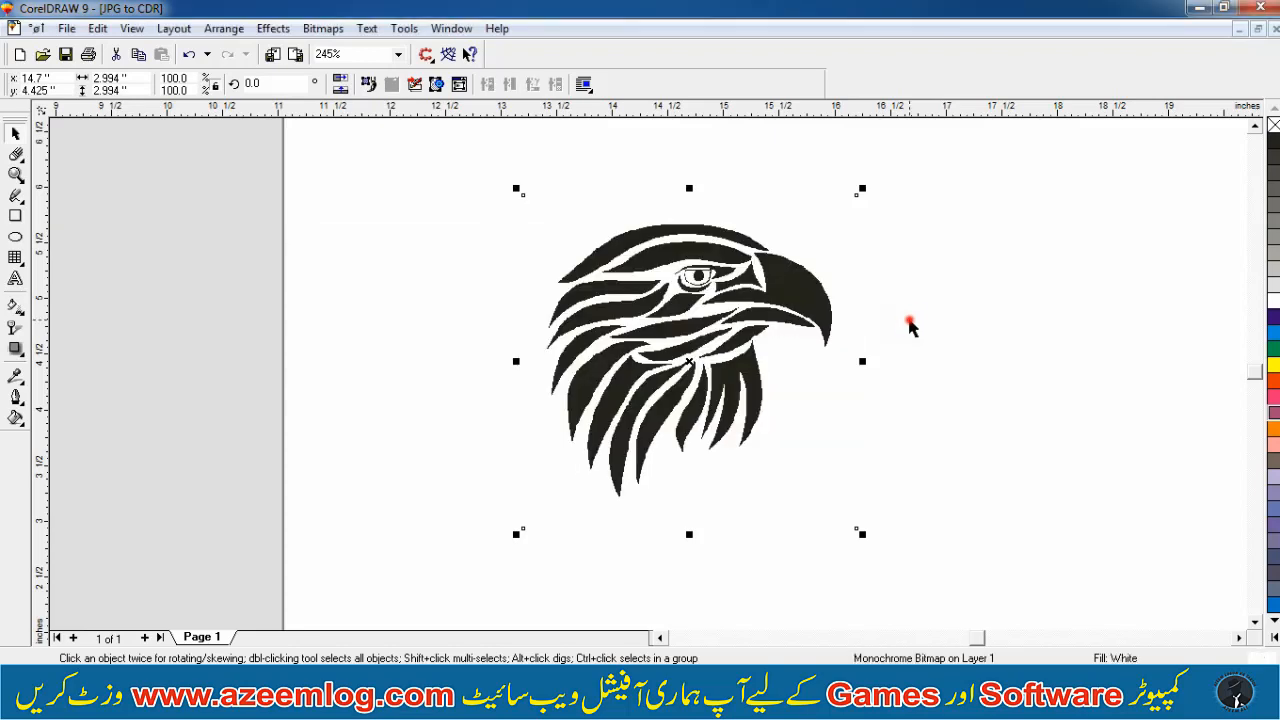
{"action": "left_click", "coordinate": [910, 322]}
{"action": "left_click_drag", "start_coordinate": [709, 331], "coordinate": [819, 326]}
{"action": "key", "text": "ctrl+z"}
Zoom in closely on the converted eagle to inspect its pixel edges
{"action": "key", "text": "F2"}
{"action": "left_click", "coordinate": [851, 250]}
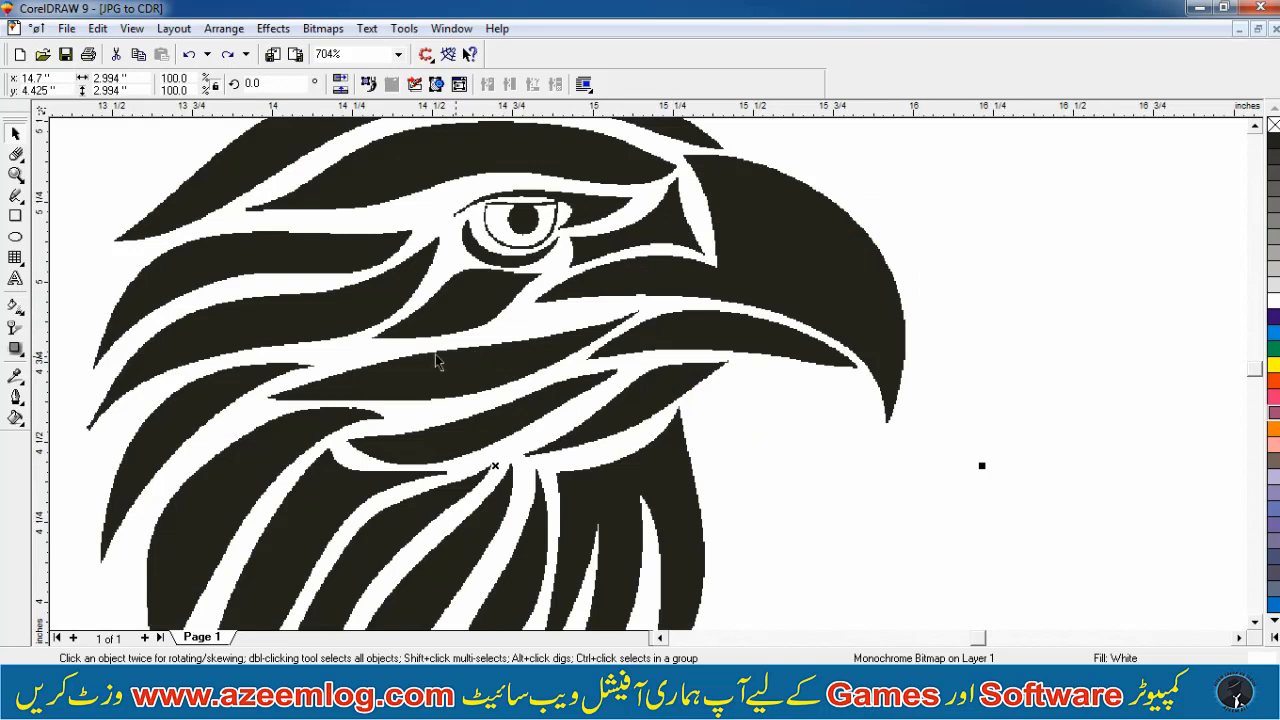
{"action": "left_click", "coordinate": [588, 310]}
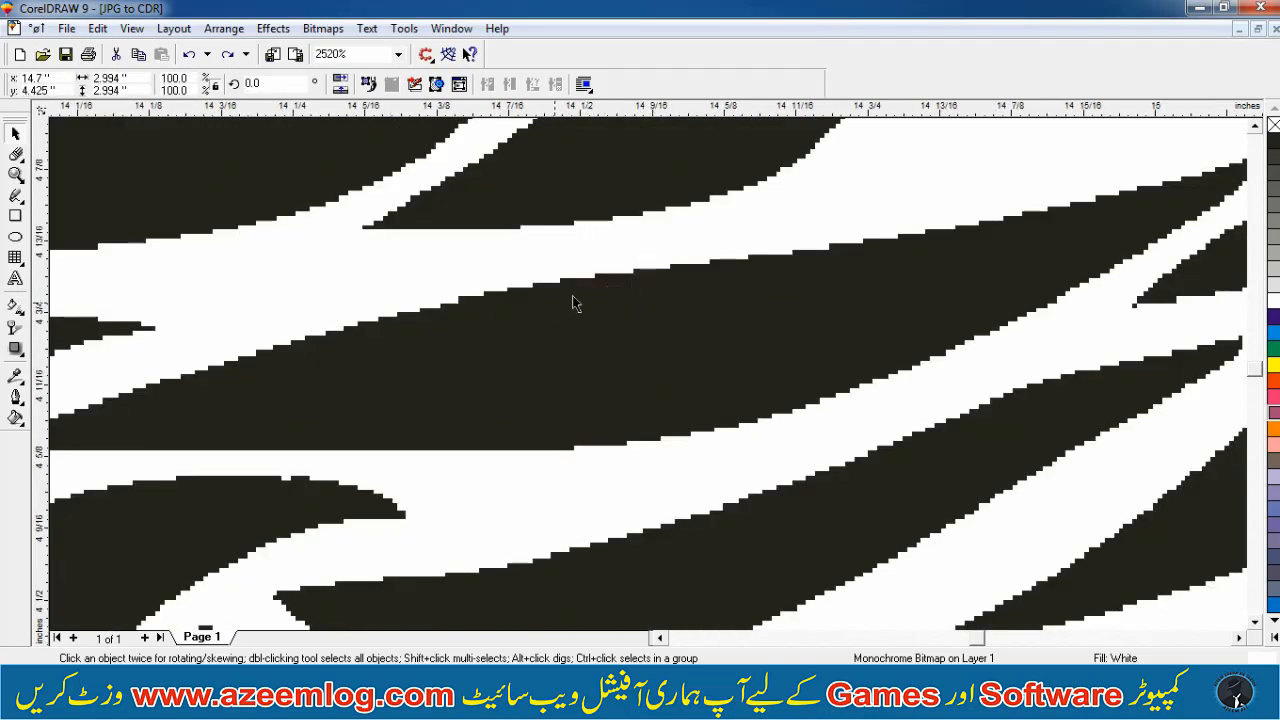
Undo the bitmap conversion
{"action": "key", "text": "ctrl+z"}
{"action": "key", "text": "F3"}
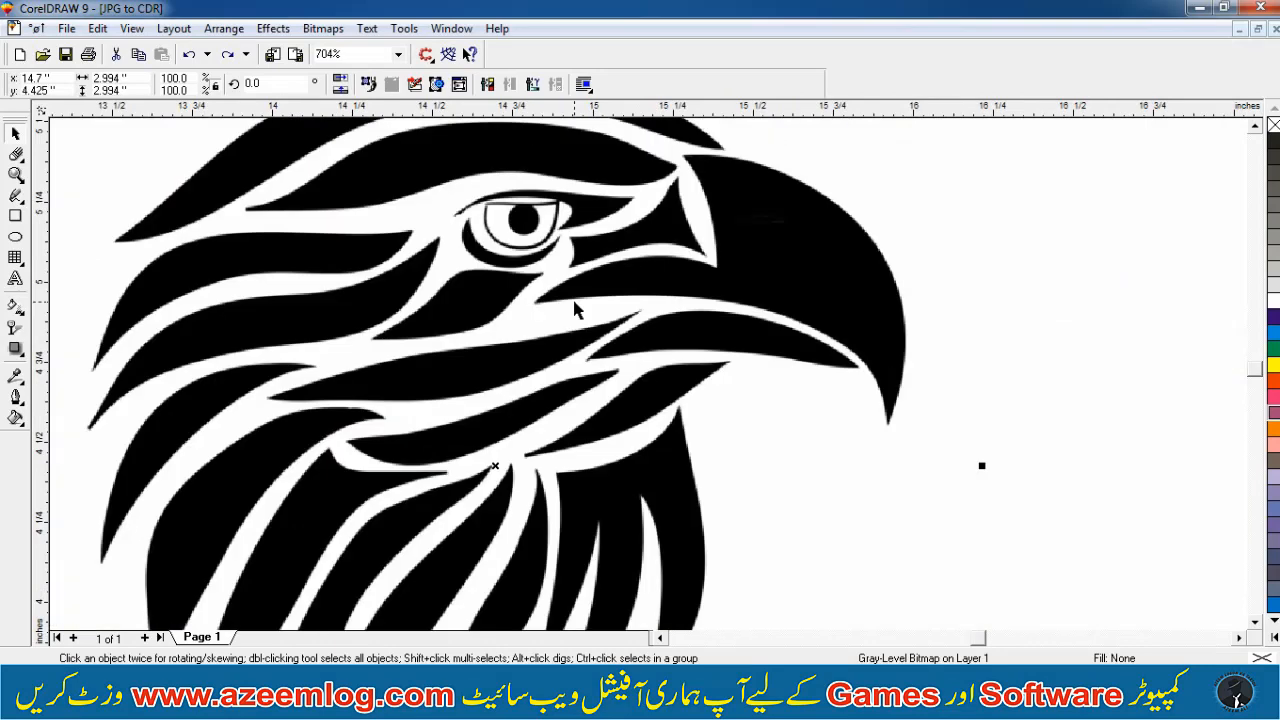
Convert the eagle copy to a Black and White (1-bit) bitmap at 1000 dpi, accepting the large-size prompt
{"action": "left_click", "coordinate": [338, 28]}
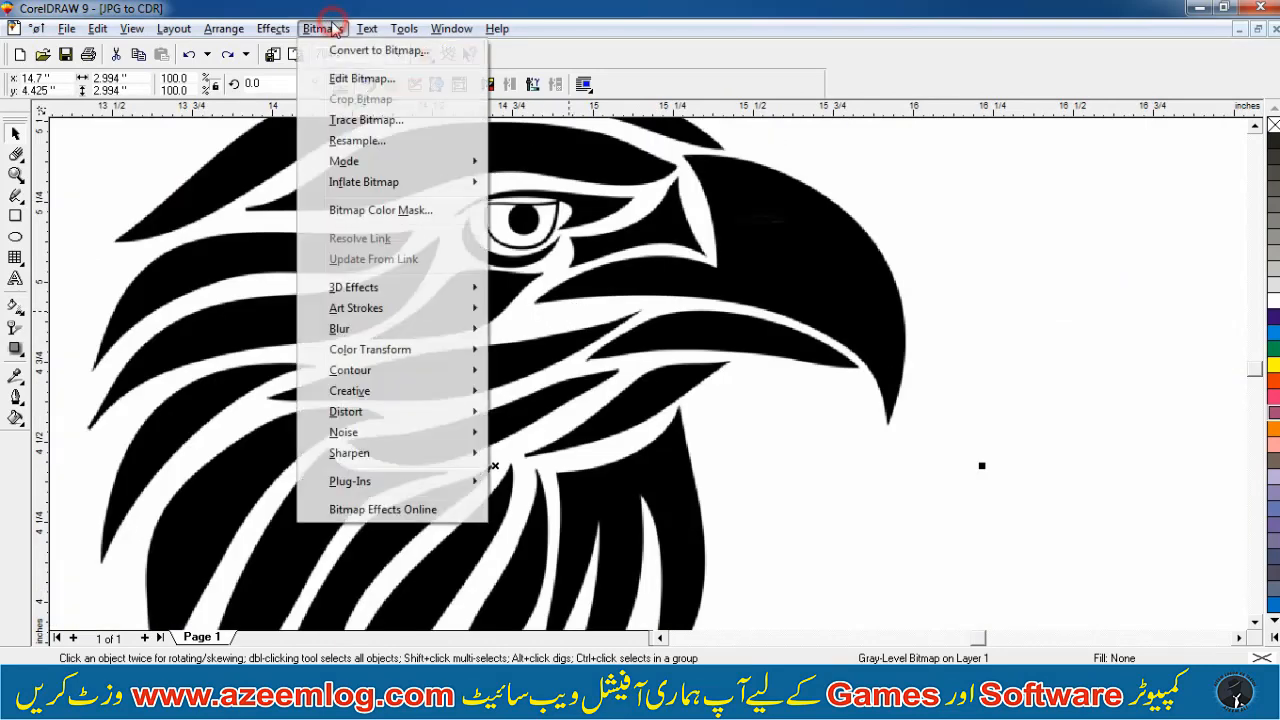
{"action": "left_click", "coordinate": [338, 46]}
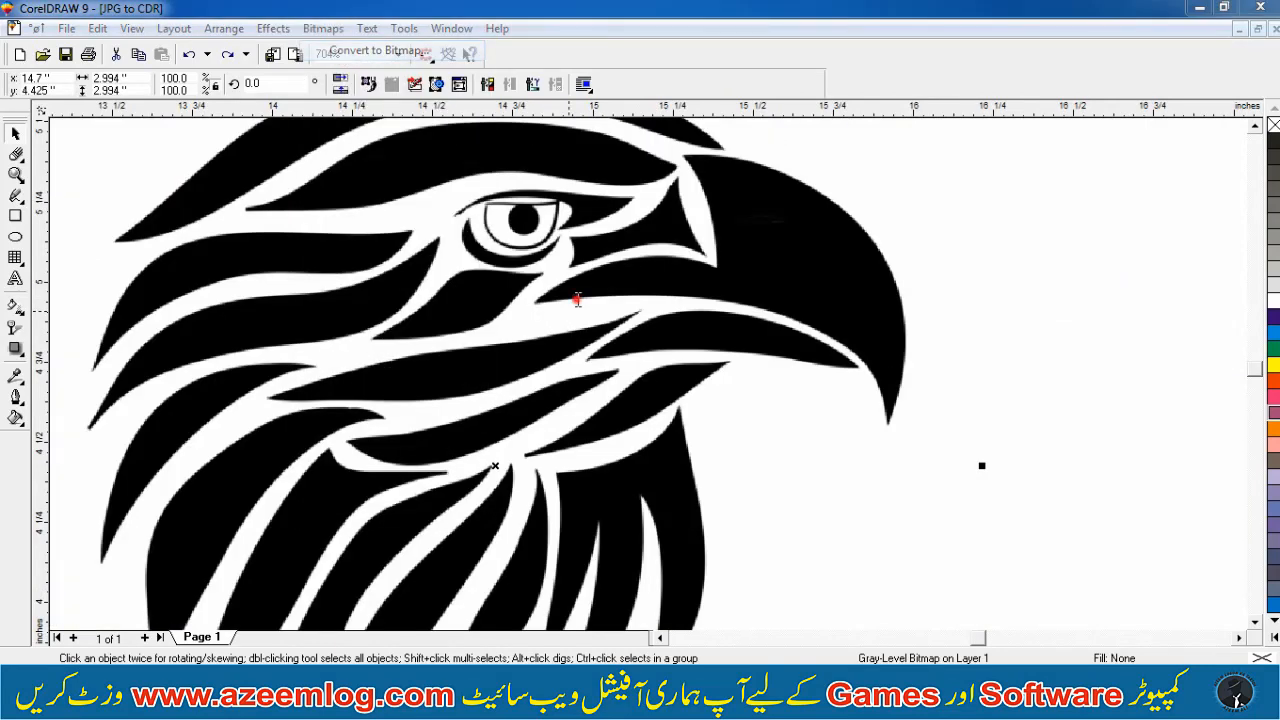
{"action": "key", "text": "BackSpace"}
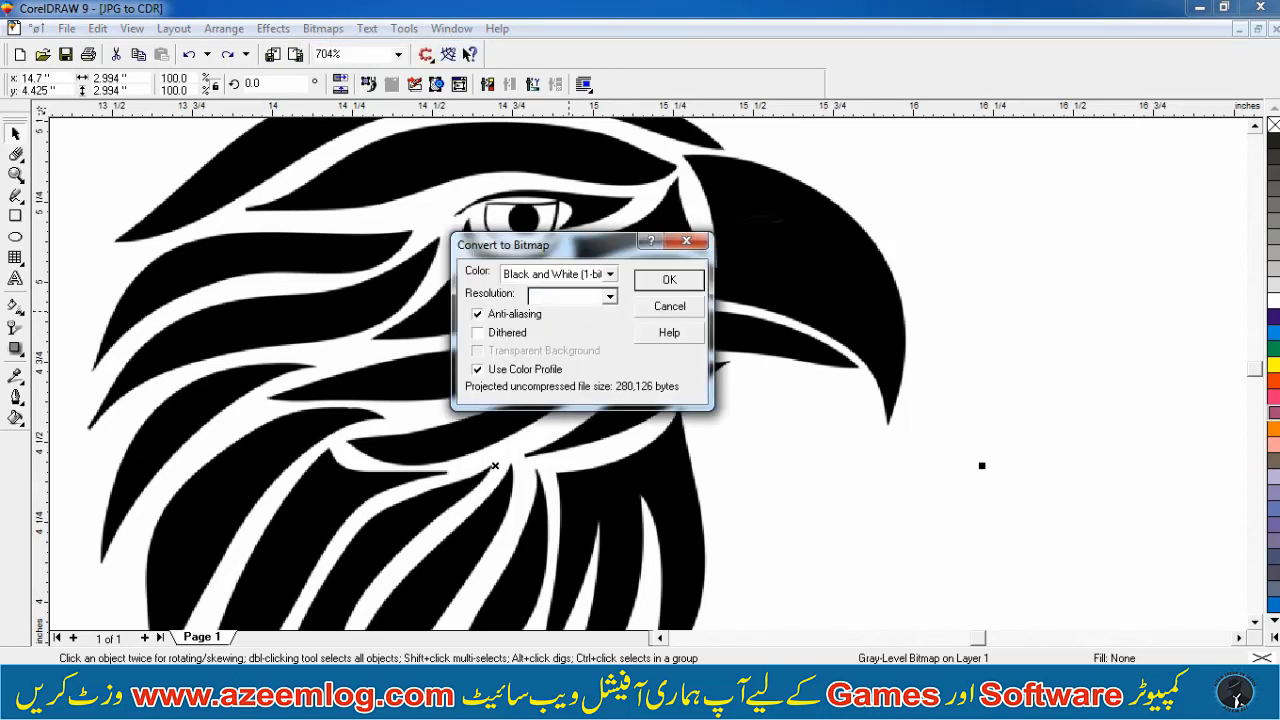
{"action": "type", "text": "1000"}
{"action": "key", "text": "Return"}
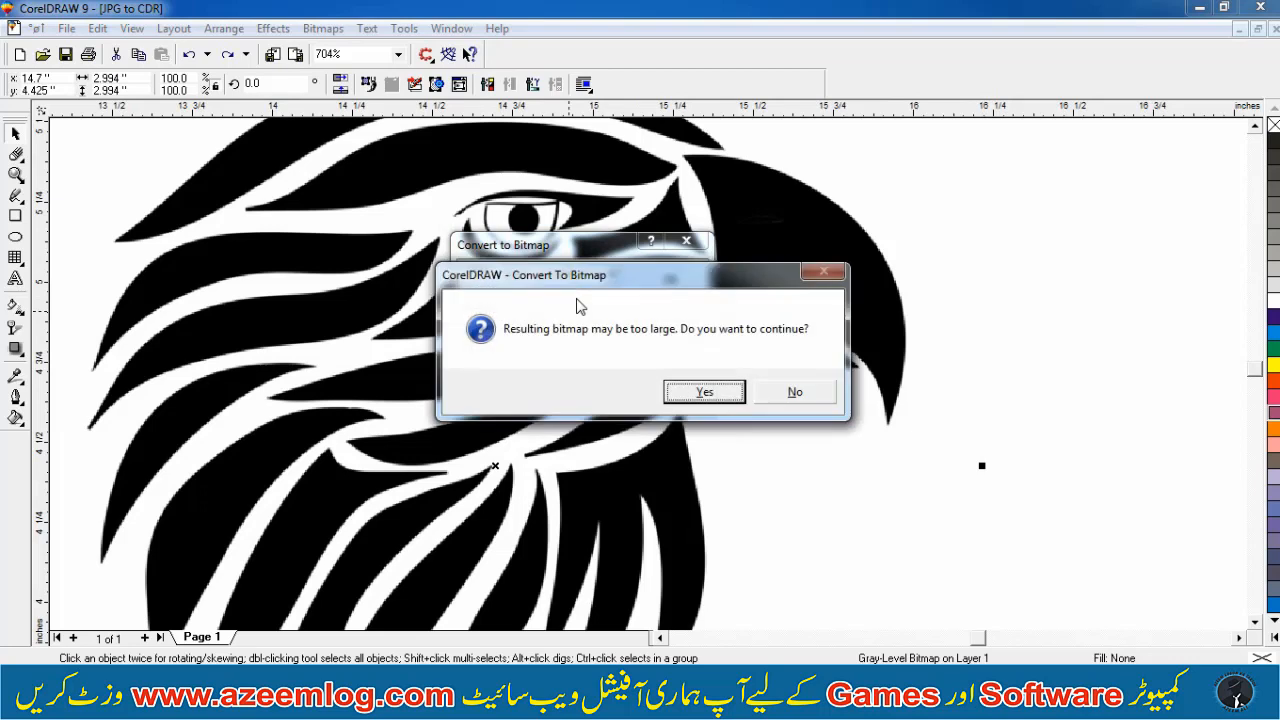
{"action": "key", "text": "Return"}
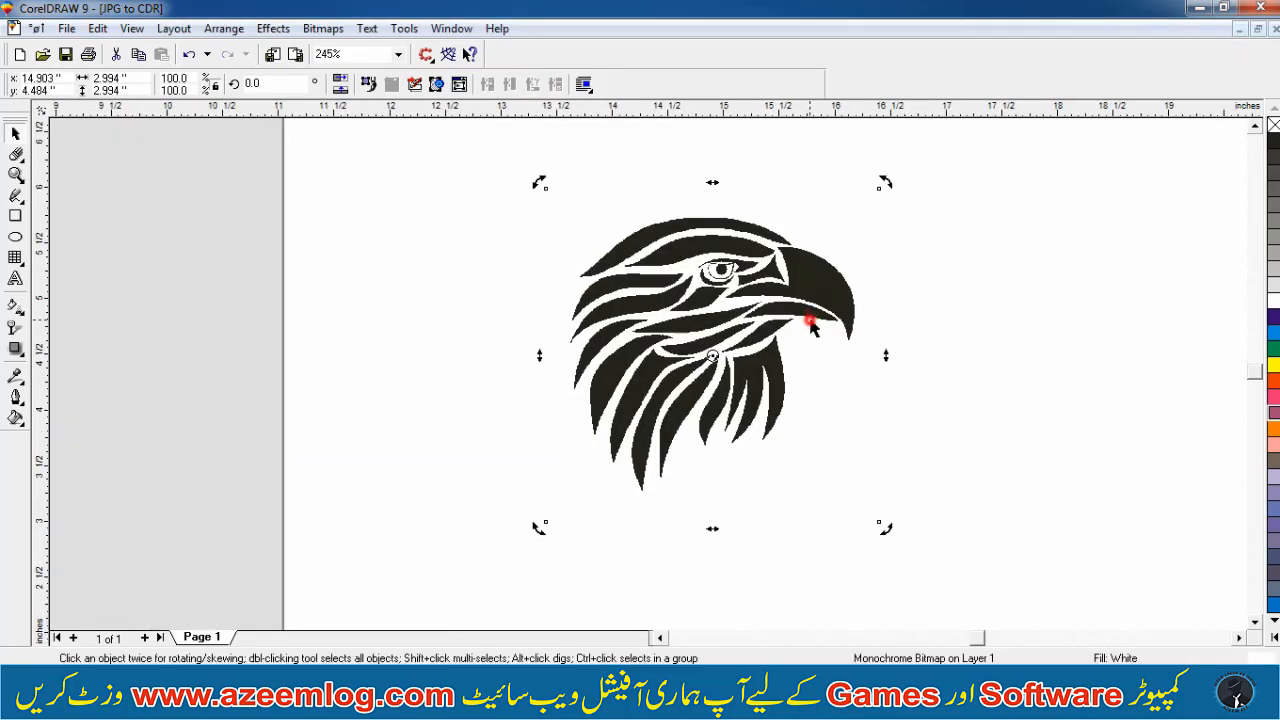
Move the converted eagle bitmap slightly to the left beside the page
{"action": "key", "text": "ctrl+z"}
{"action": "key", "text": "F4"}
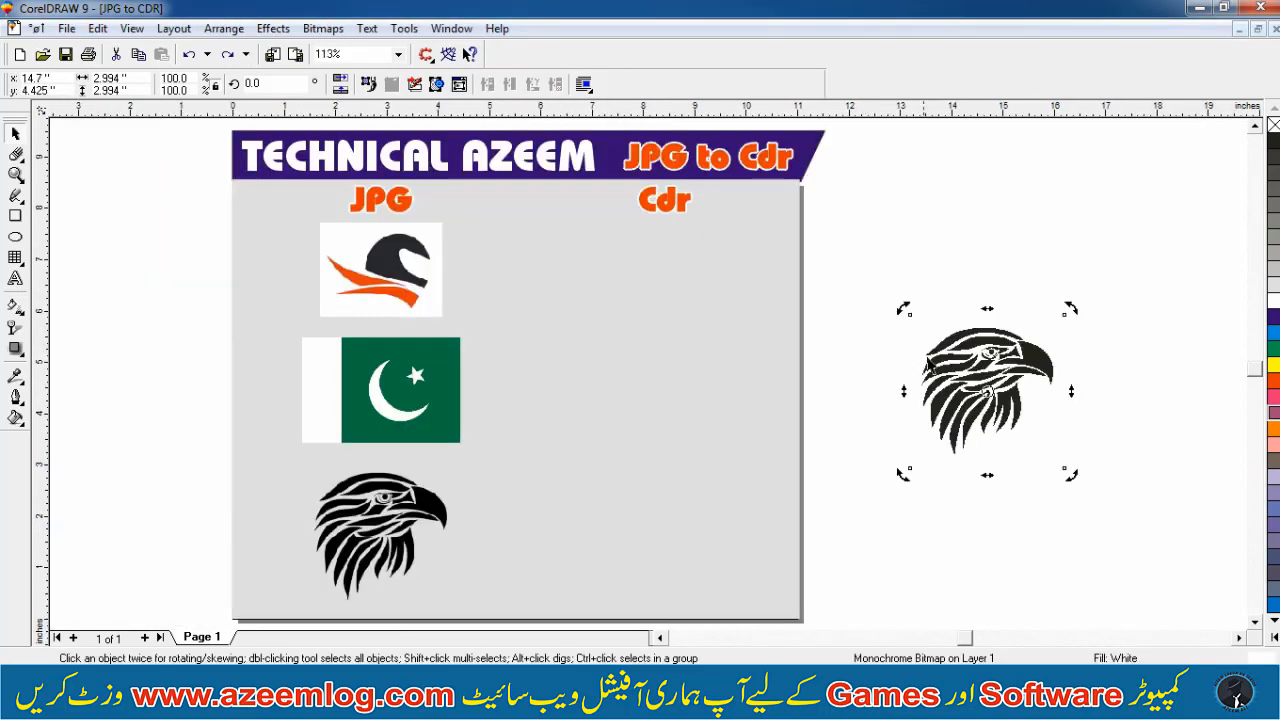
{"action": "left_click", "coordinate": [392, 538]}
{"action": "left_click_drag", "start_coordinate": [1000, 386], "coordinate": [980, 406]}
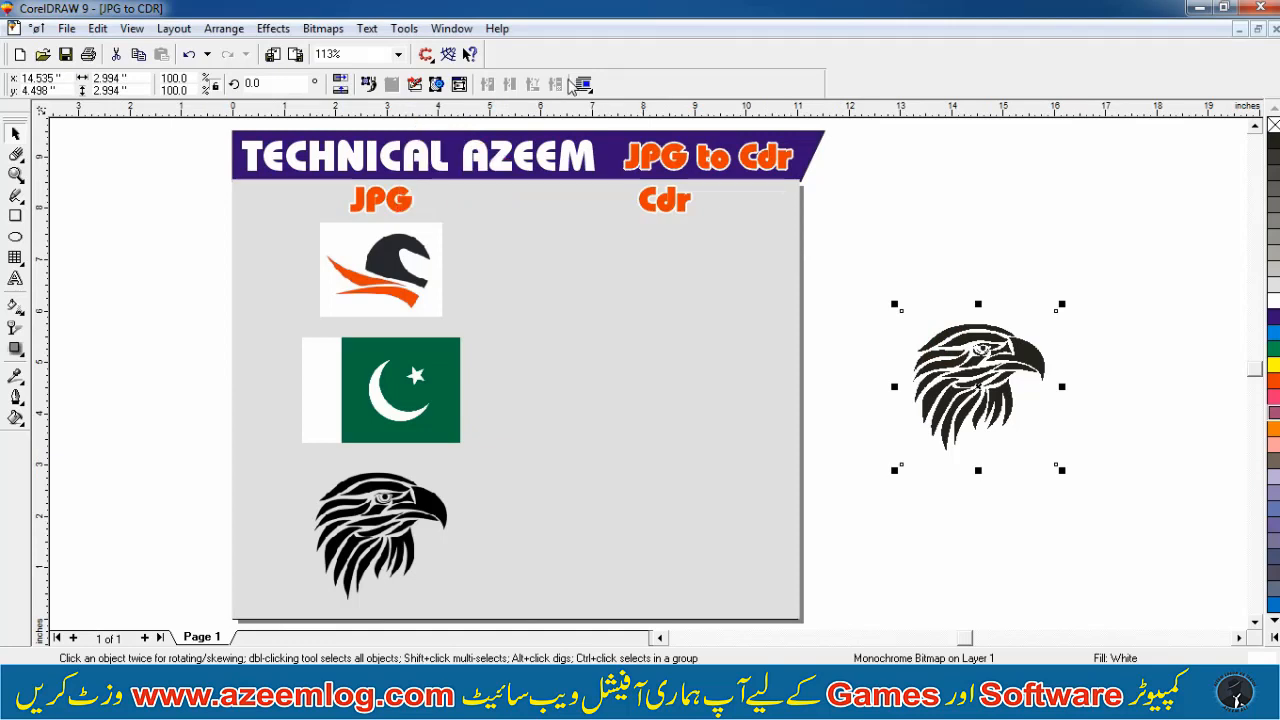
{"action": "left_click_drag", "start_coordinate": [988, 363], "coordinate": [947, 364]}
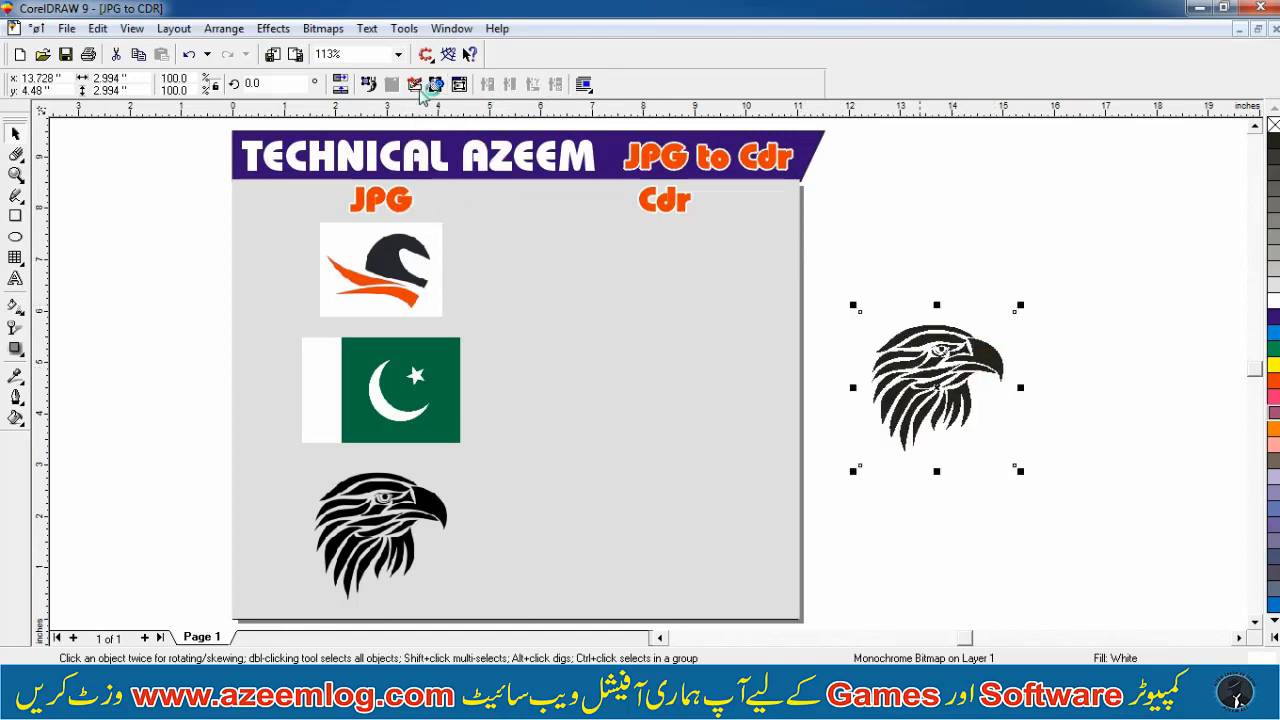
Open the eagle bitmap in CorelTRACE and trace it with Advanced Outline
{"action": "left_click", "coordinate": [416, 85]}
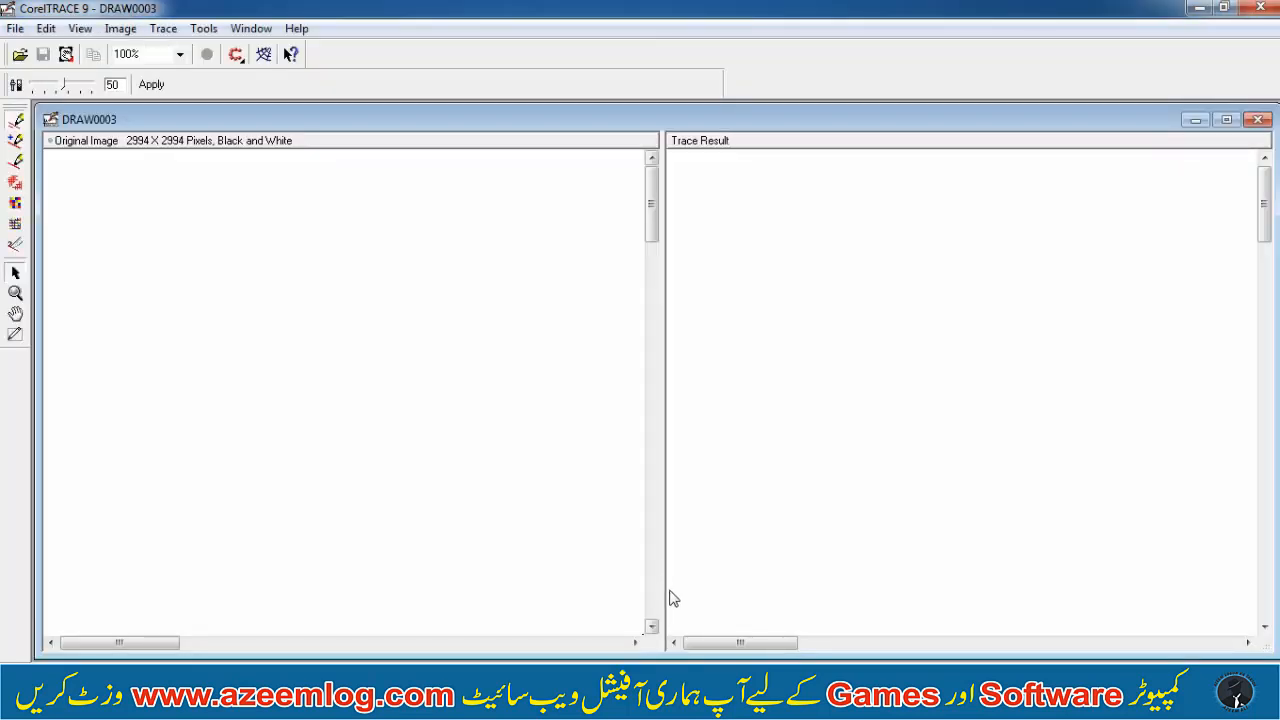
{"action": "left_click", "coordinate": [751, 643]}
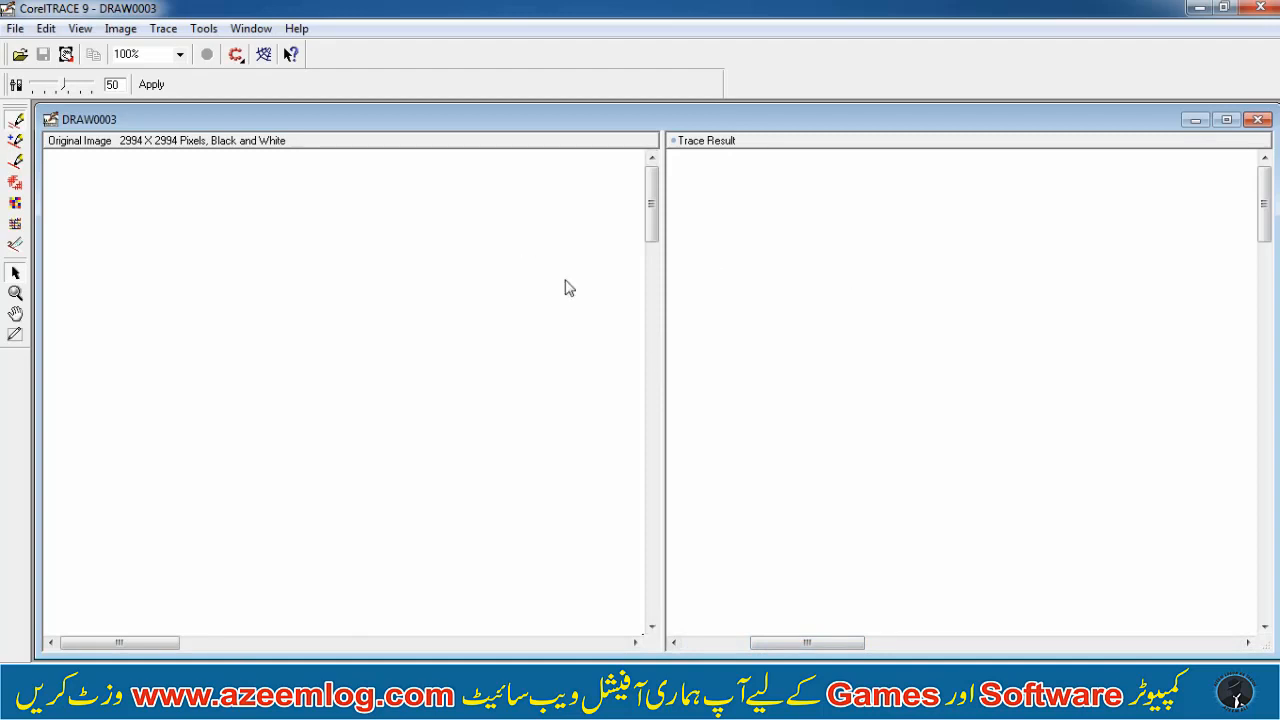
{"action": "left_click", "coordinate": [155, 34]}
{"action": "left_click", "coordinate": [346, 72]}
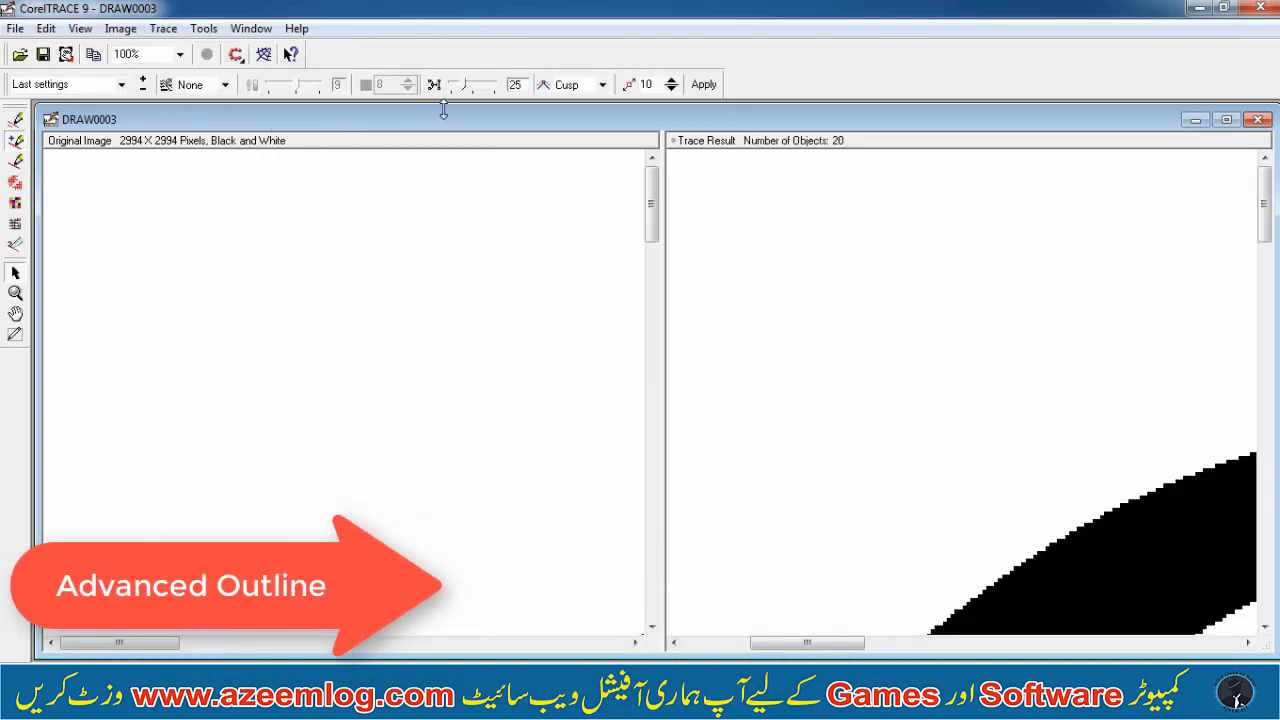
Close CorelTRACE to bring the traced eagle back into the drawing
{"action": "left_click_drag", "start_coordinate": [650, 205], "coordinate": [650, 280]}
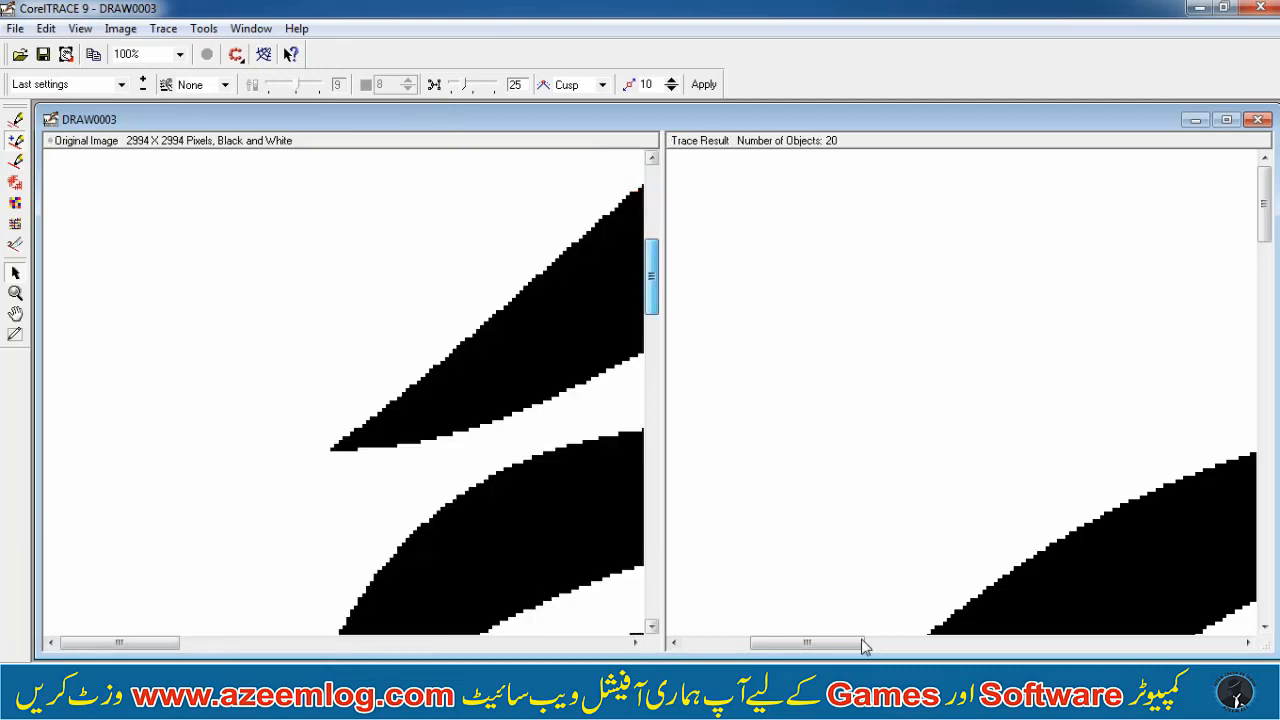
{"action": "left_click_drag", "start_coordinate": [860, 642], "coordinate": [1137, 600]}
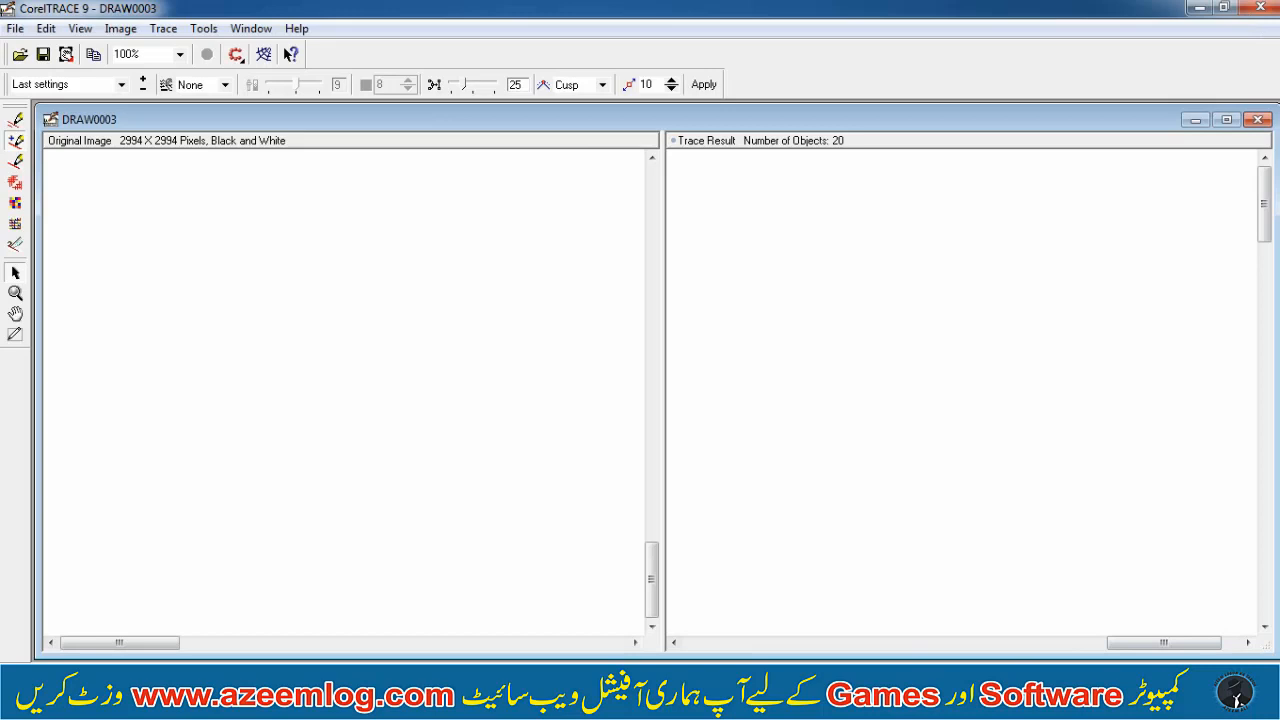
{"action": "left_click", "coordinate": [1256, 8]}
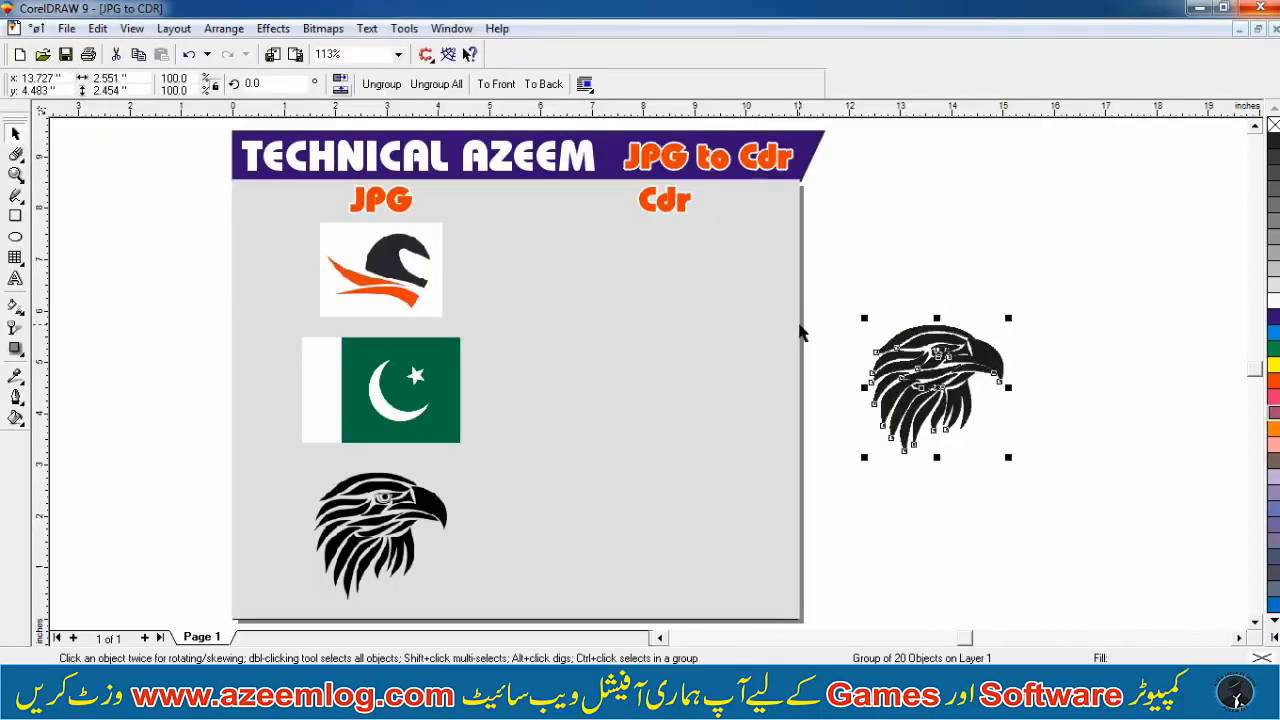
Move the traced eagle to the right of the eagle bitmap
{"action": "left_click_drag", "start_coordinate": [940, 380], "coordinate": [1096, 365]}
{"action": "right_click", "coordinate": [1096, 365]}
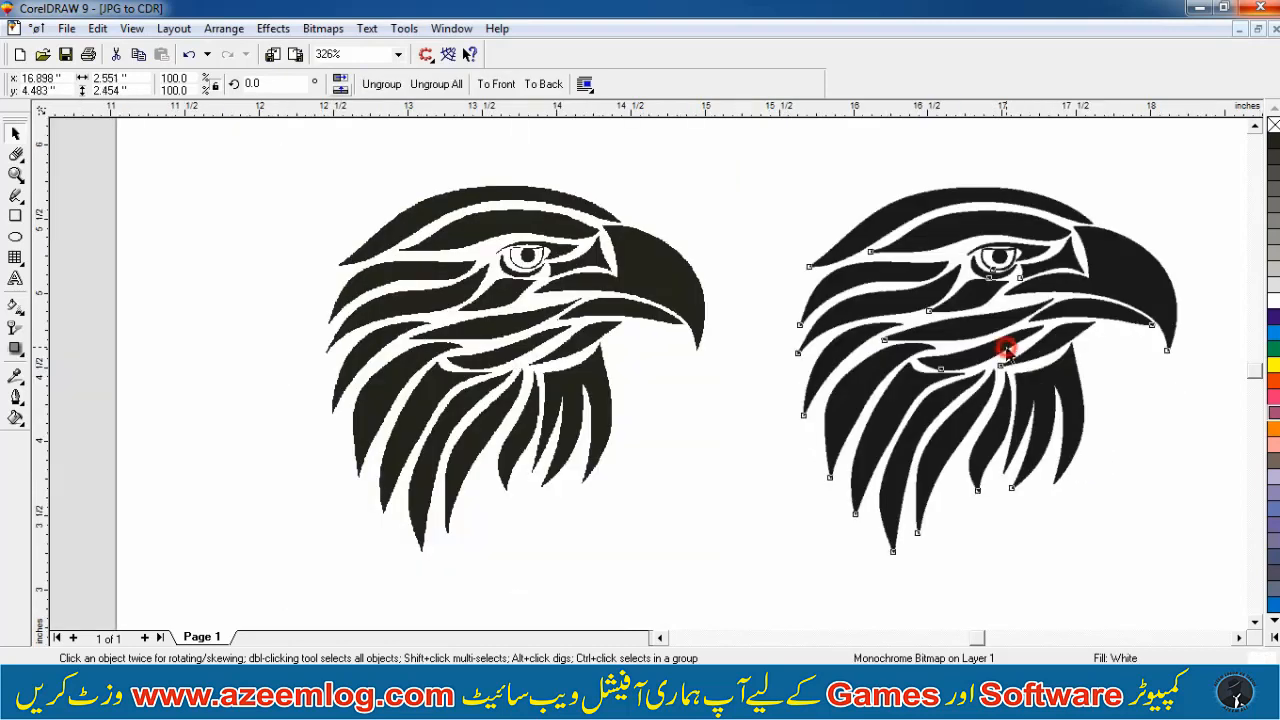
{"action": "left_click", "coordinate": [1006, 349]}
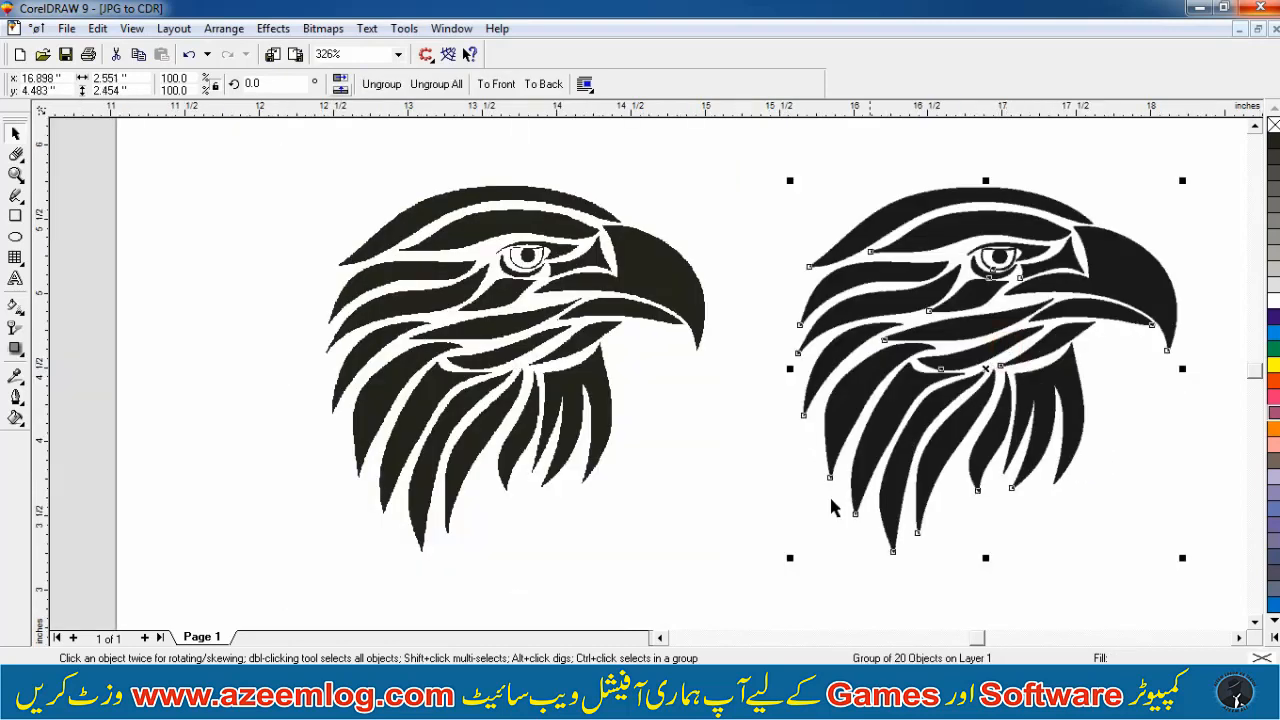
Fill the traced eagle with blue
{"action": "key", "text": "F2"}
{"action": "left_click_drag", "start_coordinate": [912, 414], "coordinate": [1177, 258]}
{"action": "key", "text": "F3"}
{"action": "left_click", "coordinate": [1273, 381]}
{"action": "key", "text": "F3"}
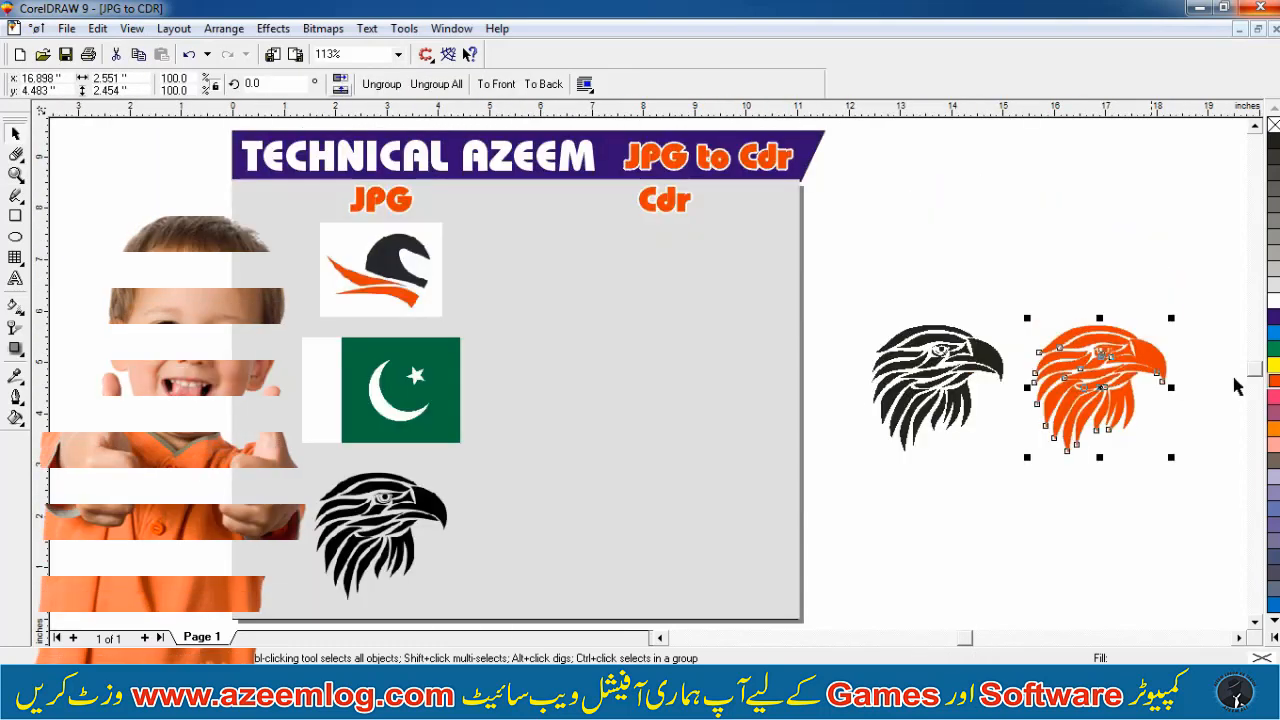
{"action": "left_click", "coordinate": [1273, 333]}
Move the blue traced eagle onto the page under the Cdr heading
{"action": "left_click", "coordinate": [1110, 290]}
{"action": "key", "text": "F2"}
{"action": "left_click_drag", "start_coordinate": [823, 283], "coordinate": [1238, 500]}
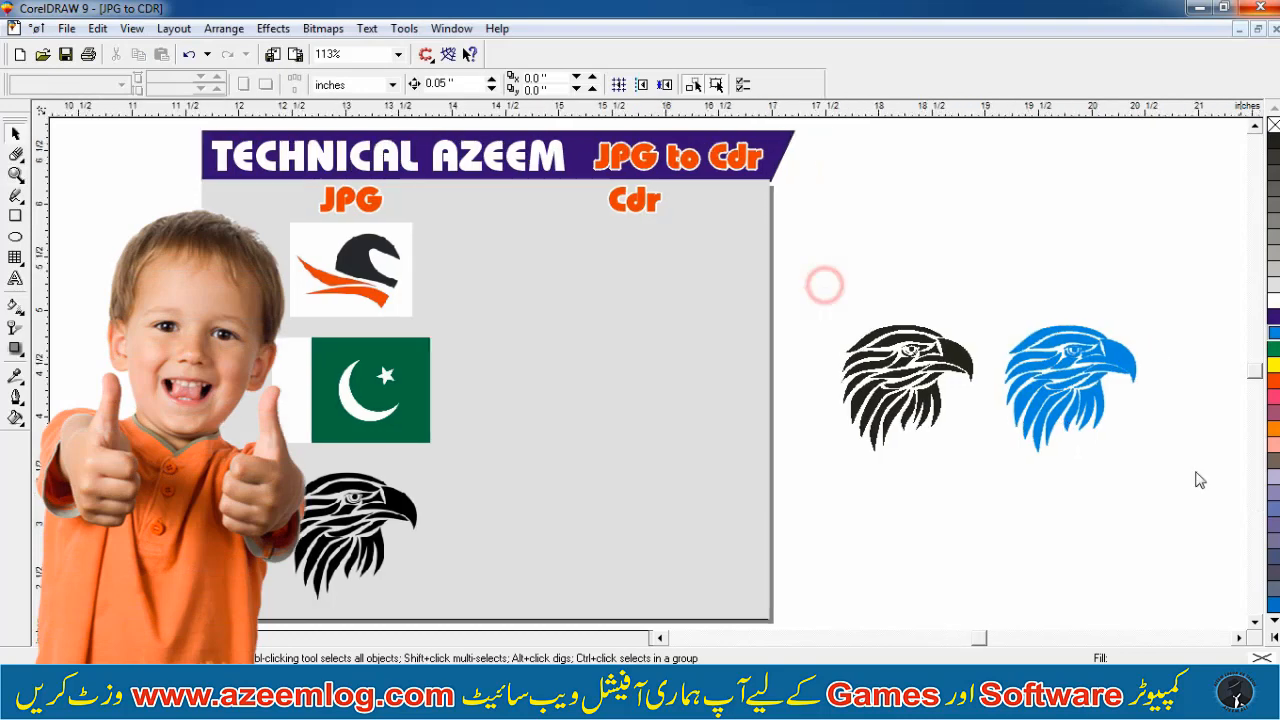
{"action": "left_click", "coordinate": [752, 340]}
{"action": "key", "text": "F3"}
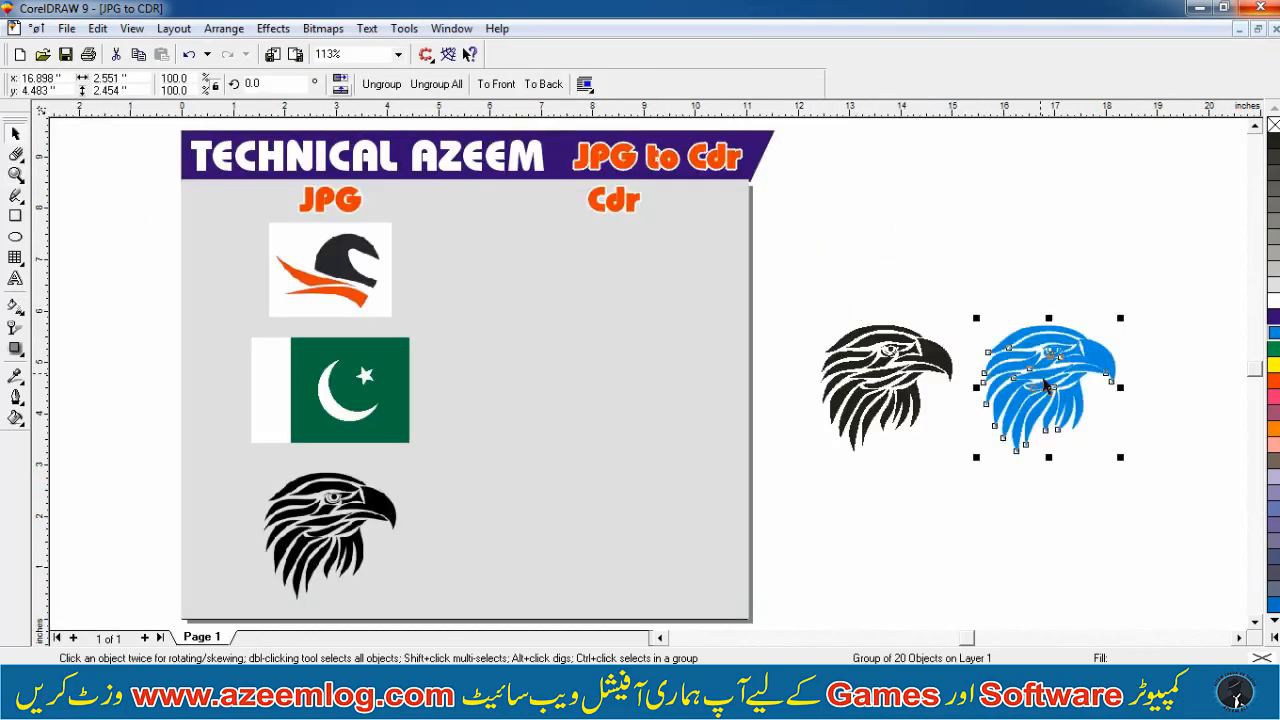
{"action": "left_click_drag", "start_coordinate": [1047, 387], "coordinate": [666, 520]}
Delete the leftover black-and-white eagle bitmap beside the page
{"action": "left_click", "coordinate": [794, 243]}
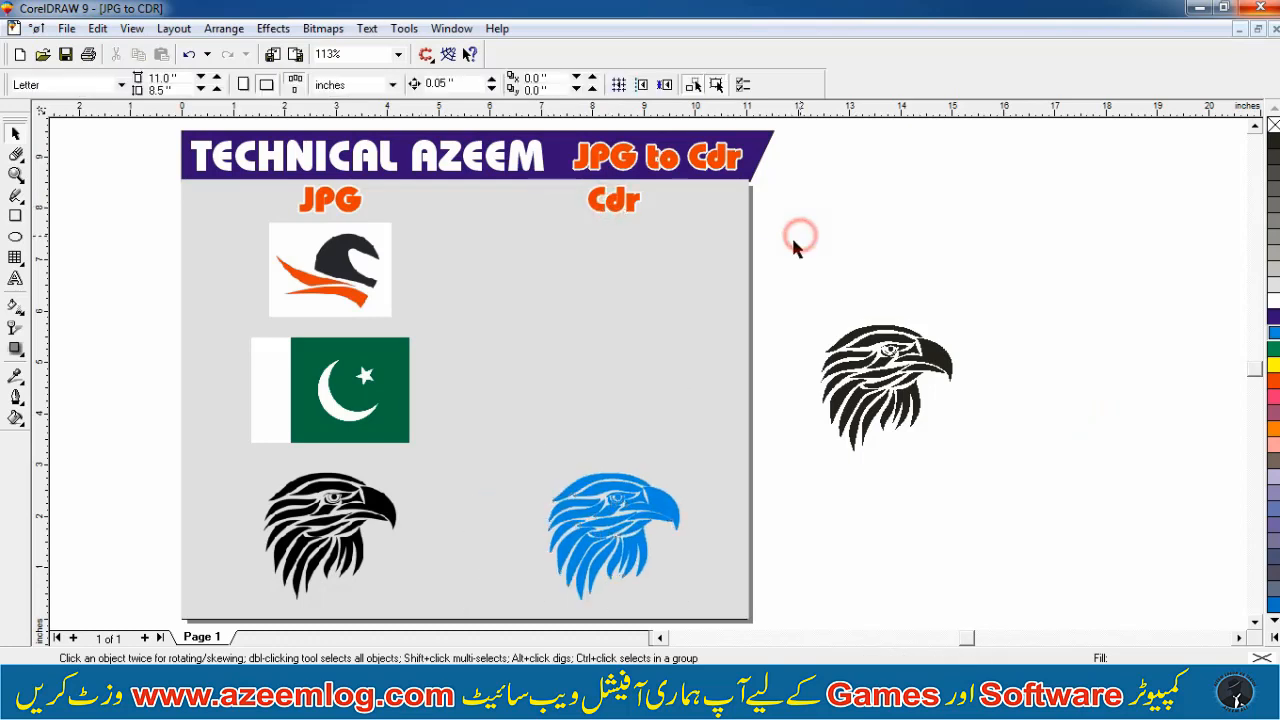
{"action": "left_click", "coordinate": [872, 333]}
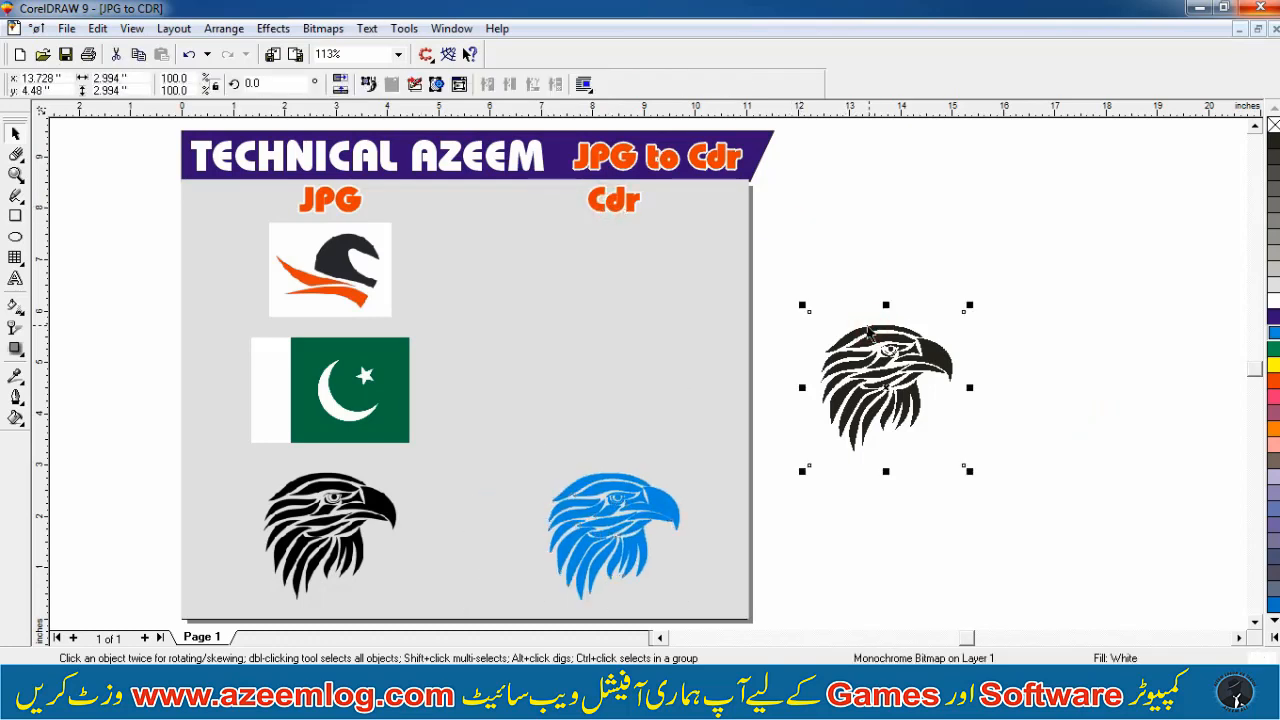
{"action": "key", "text": "Delete"}
Zoom in to inspect the JPG logo and eagle images on the page
{"action": "left_click", "coordinate": [301, 285]}
{"action": "key", "text": "F2"}
{"action": "left_click_drag", "start_coordinate": [252, 224], "coordinate": [466, 346]}
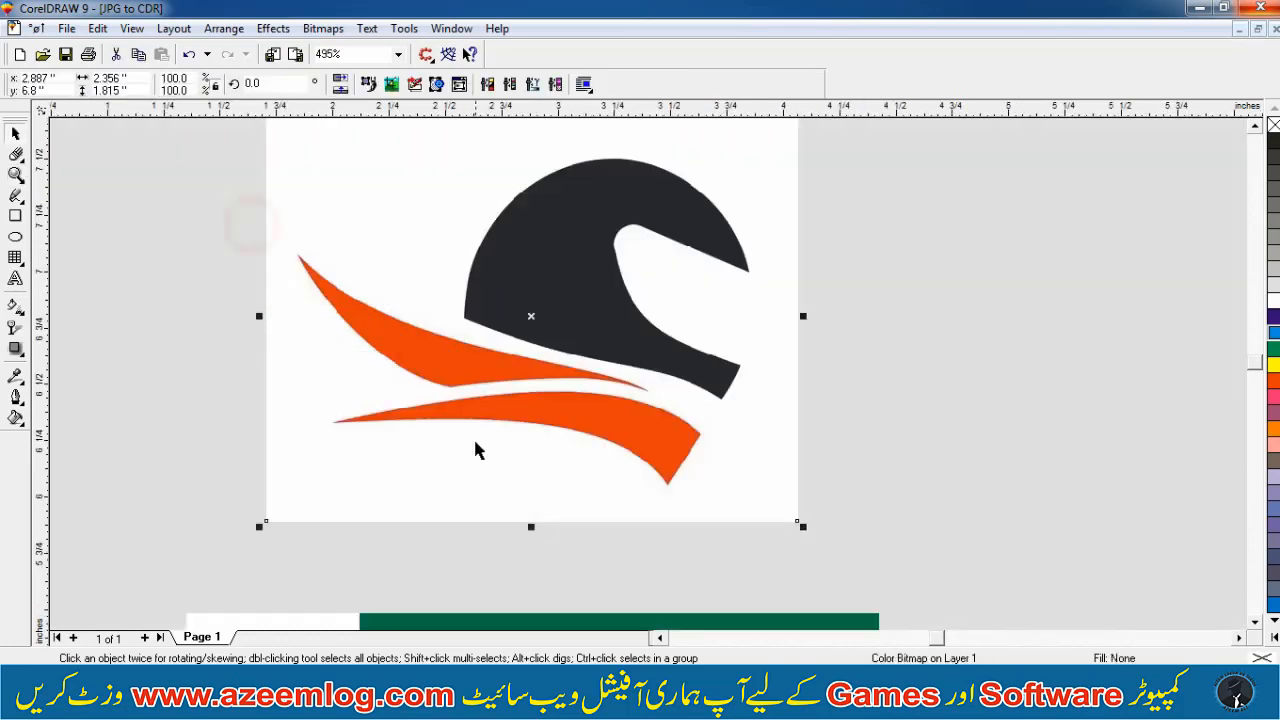
{"action": "key", "text": "F3"}
{"action": "left_click", "coordinate": [377, 528]}
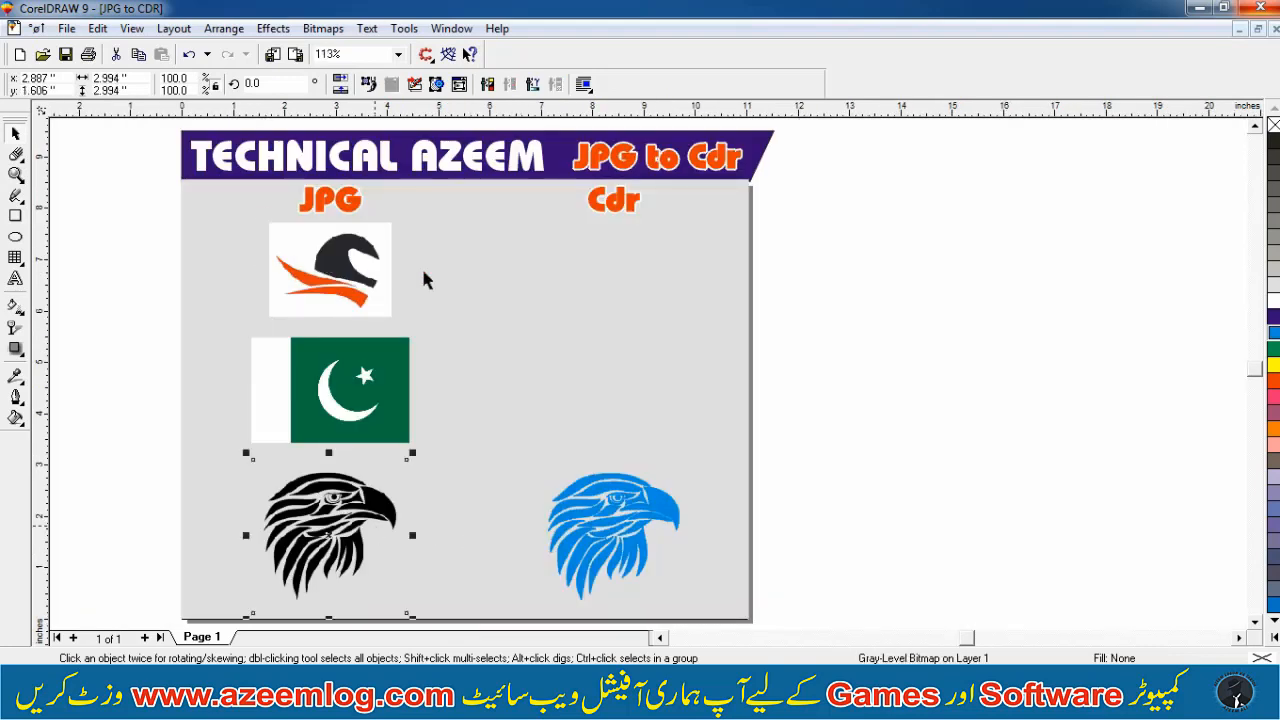
{"action": "key", "text": "F2"}
{"action": "left_click_drag", "start_coordinate": [265, 217], "coordinate": [423, 341]}
{"action": "key", "text": "F3"}
Place a copy of the JPG logo beside the page
{"action": "left_click", "coordinate": [382, 272]}
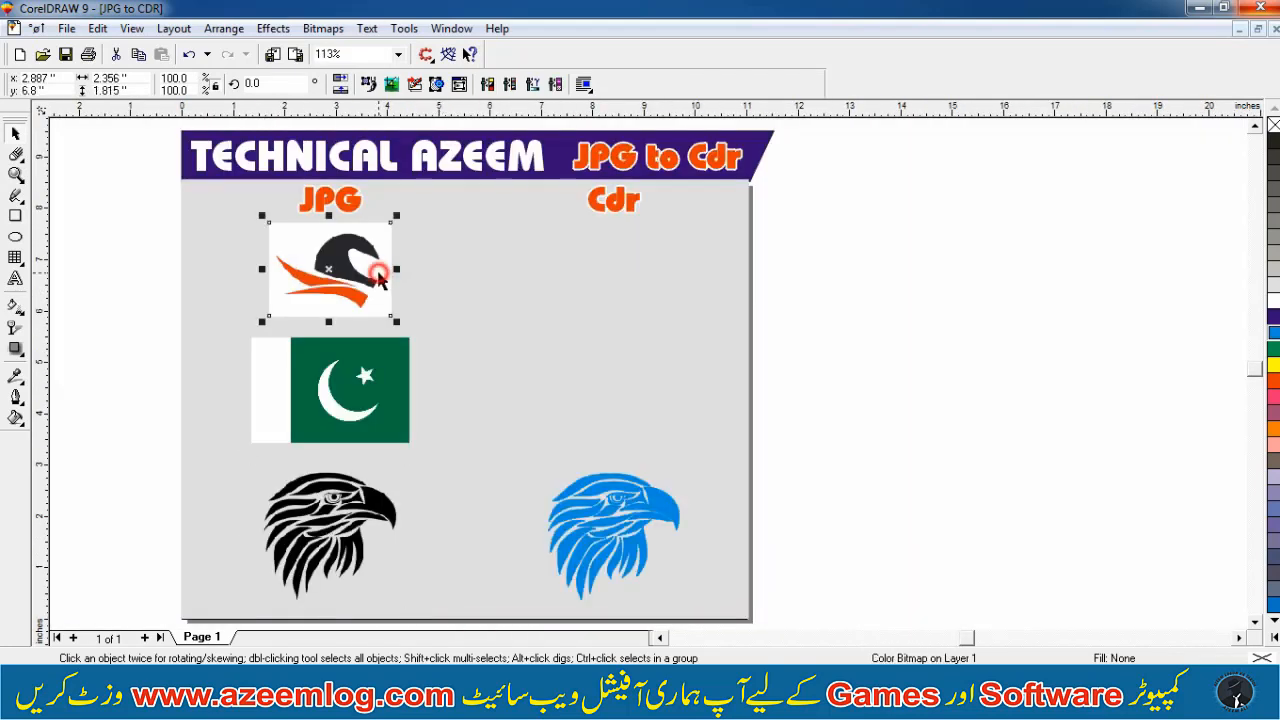
{"action": "left_click", "coordinate": [842, 373]}
{"action": "key", "text": "F2"}
{"action": "left_click_drag", "start_coordinate": [793, 341], "coordinate": [1080, 217]}
{"action": "key", "text": "F3"}
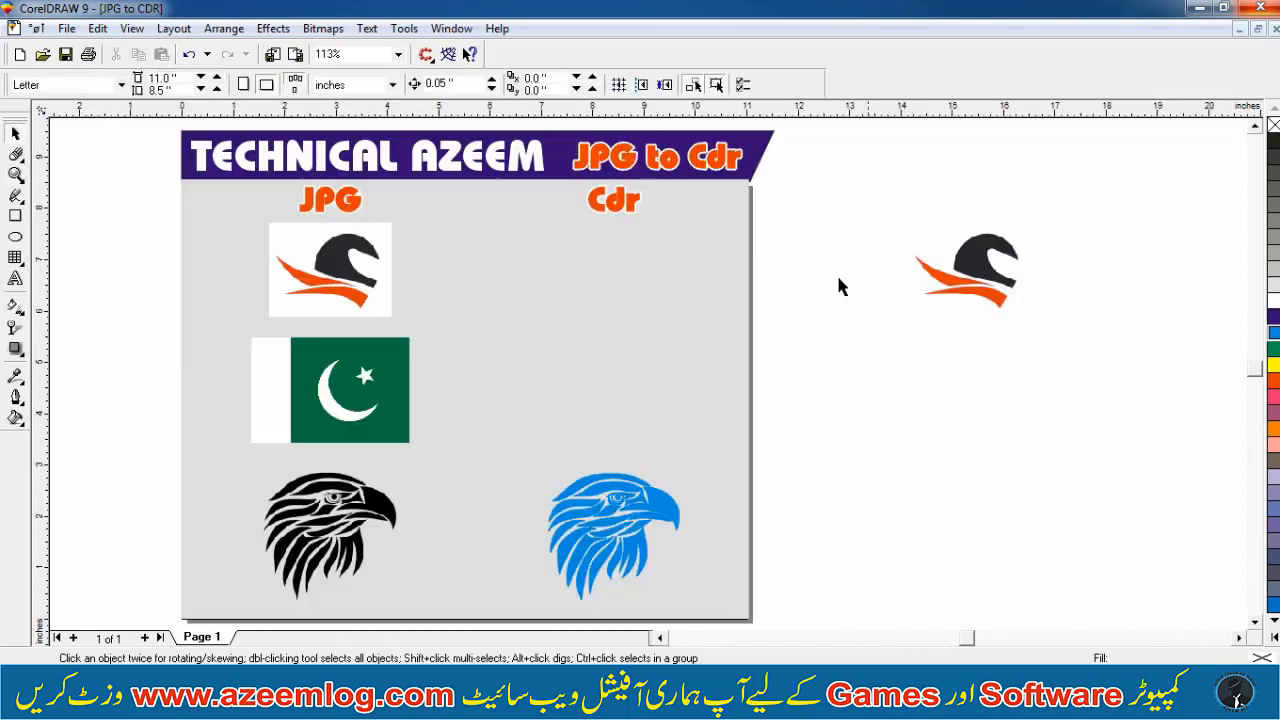
Reposition the logo copy beside the page, to the right of the Cdr column
{"action": "left_click", "coordinate": [835, 283]}
{"action": "left_click_drag", "start_coordinate": [1010, 252], "coordinate": [637, 250]}
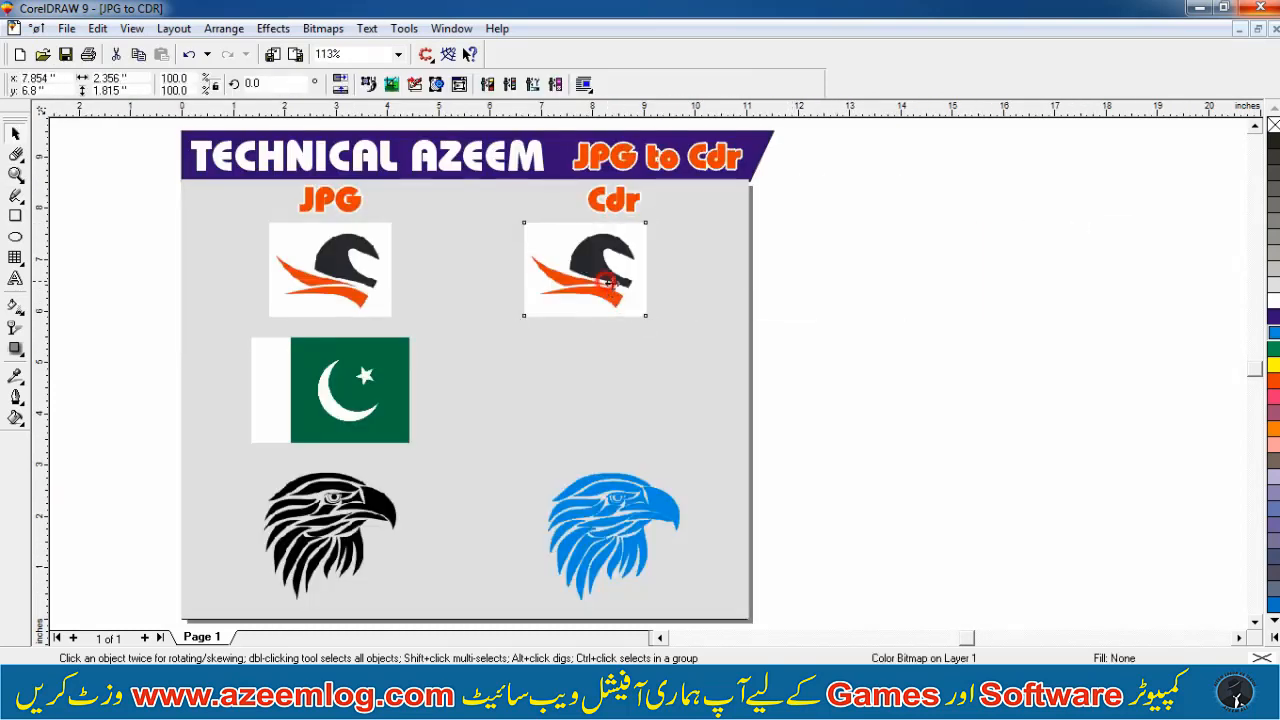
{"action": "key", "text": "F2"}
{"action": "left_click_drag", "start_coordinate": [498, 328], "coordinate": [690, 195]}
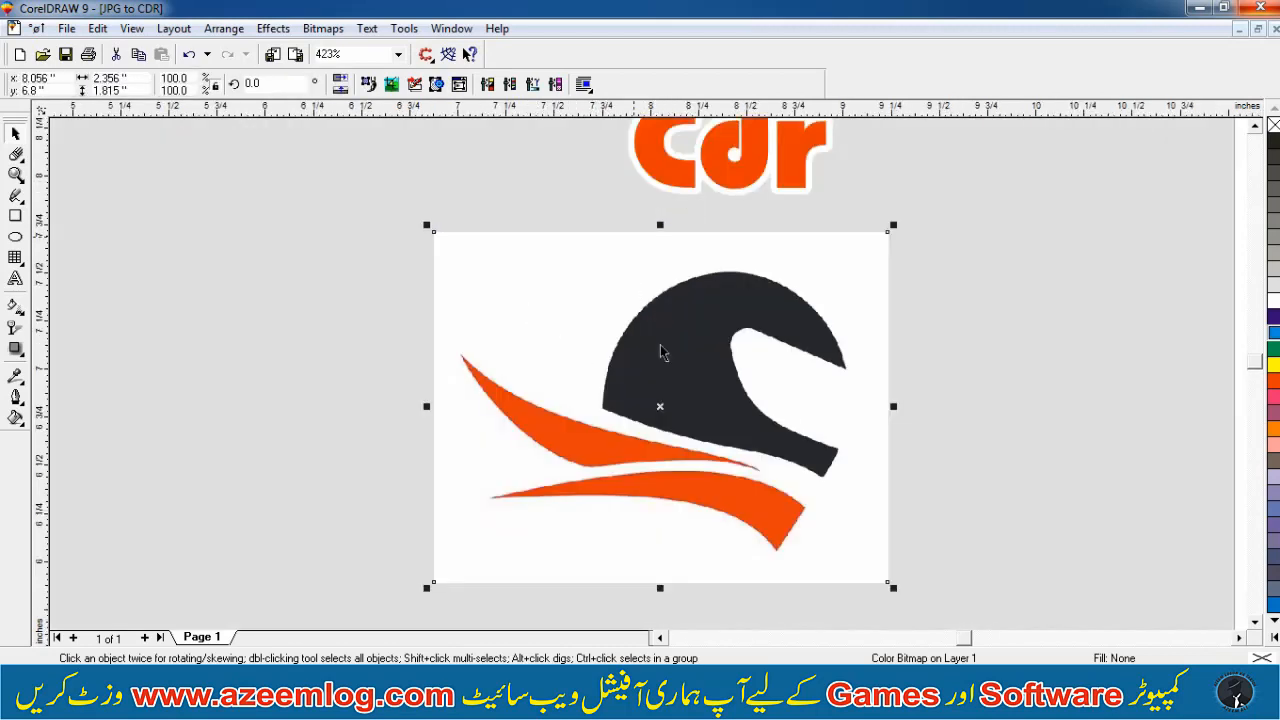
{"action": "key", "text": "F3"}
{"action": "left_click_drag", "start_coordinate": [618, 292], "coordinate": [936, 342]}
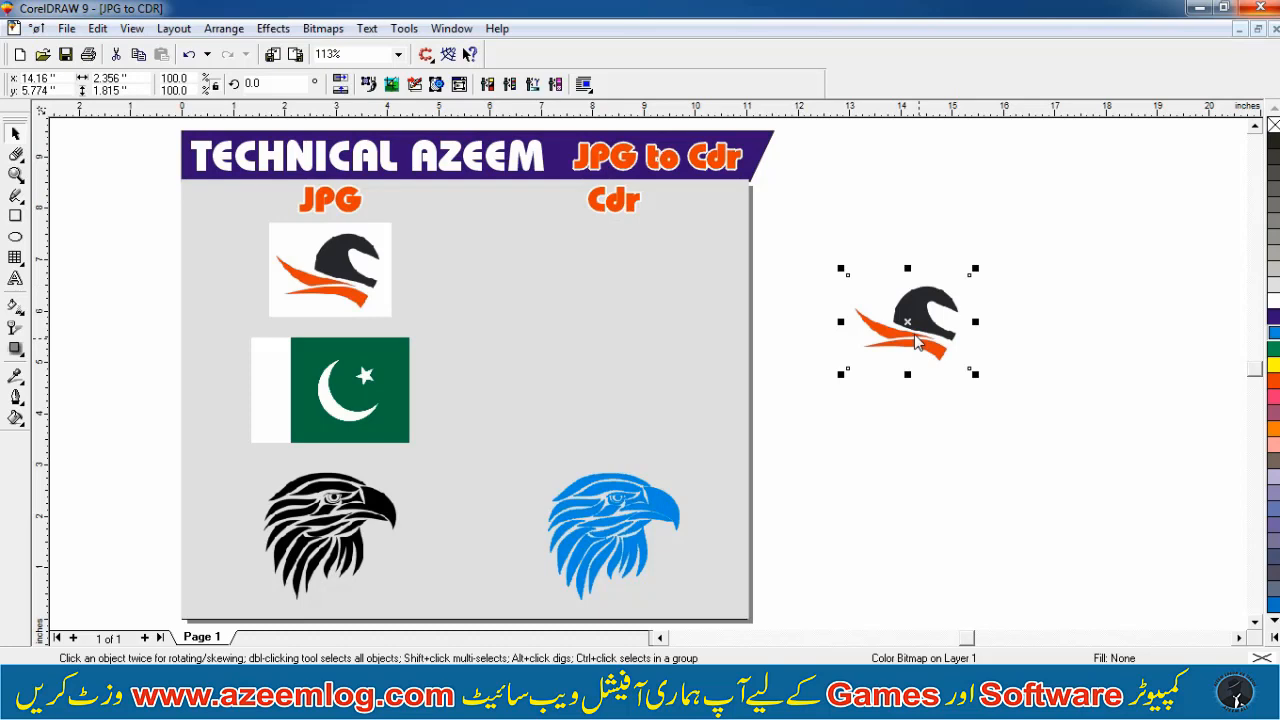
Convert the logo copy to a Black and White (1-bit) bitmap at 1000 dpi
{"action": "key", "text": "alt+b"}
{"action": "key", "text": "Return"}
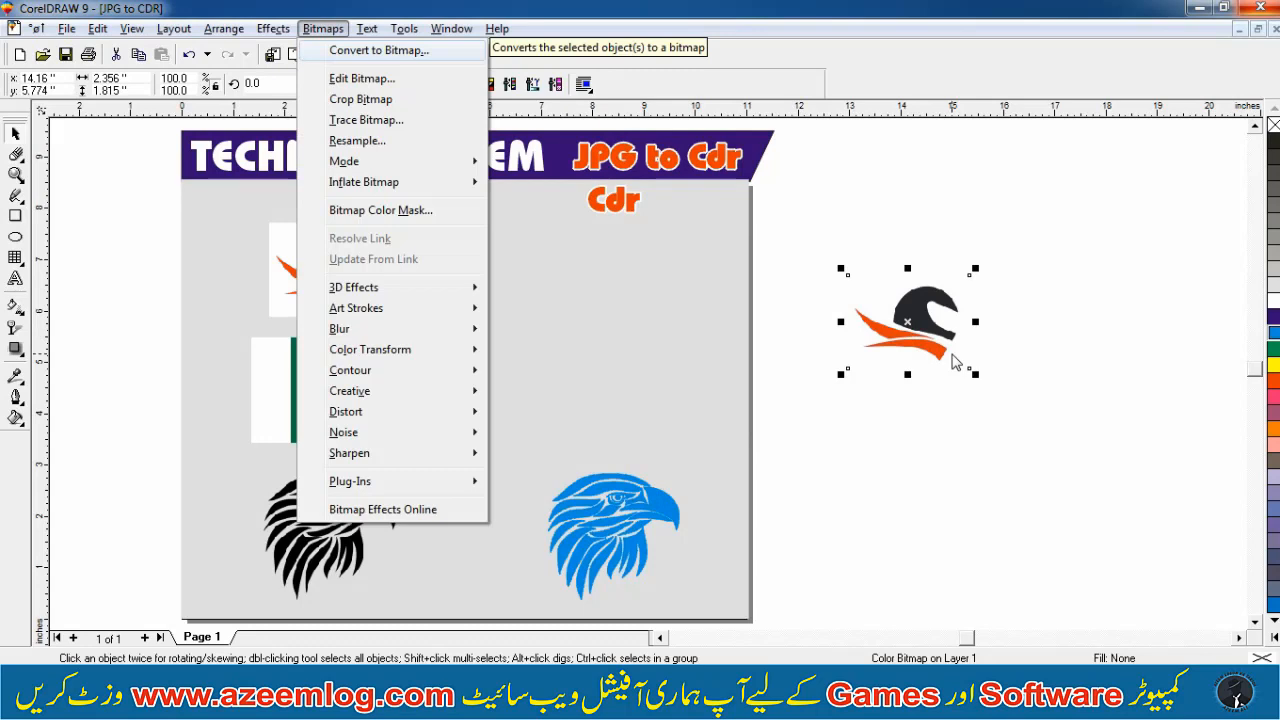
{"action": "key", "text": "Return"}
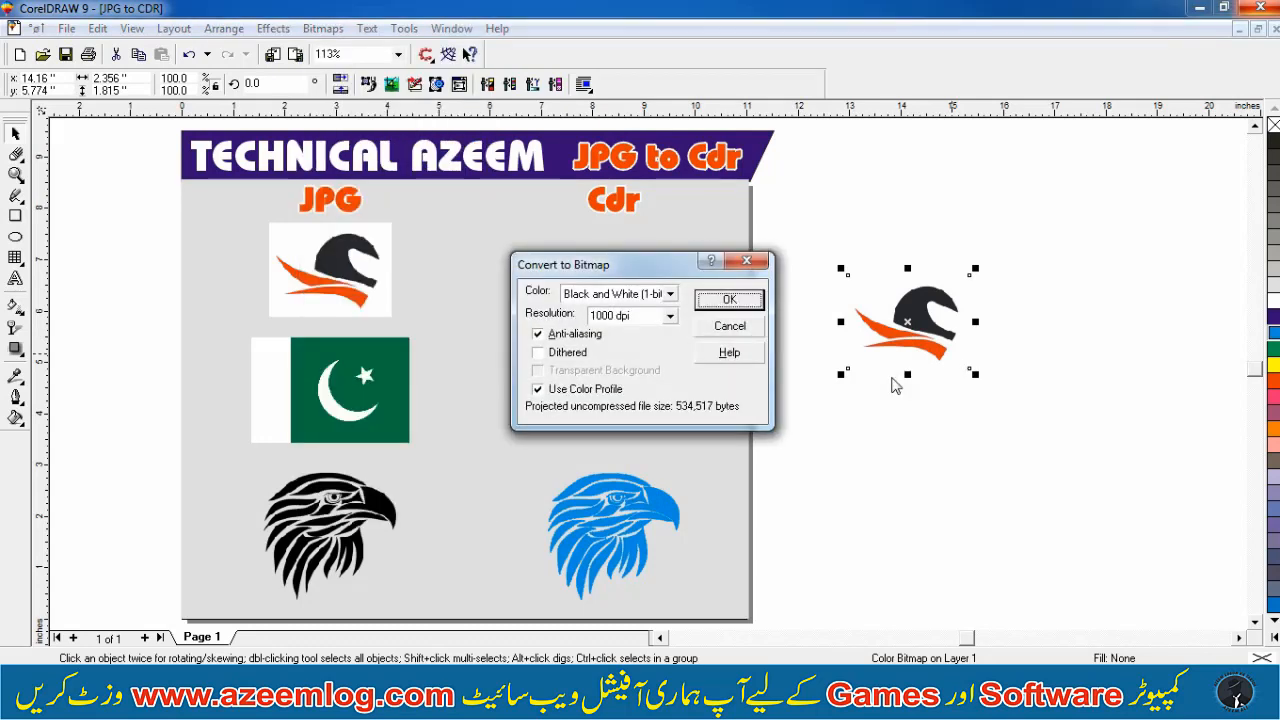
{"action": "key", "text": "Return"}
{"action": "left_click", "coordinate": [891, 377]}
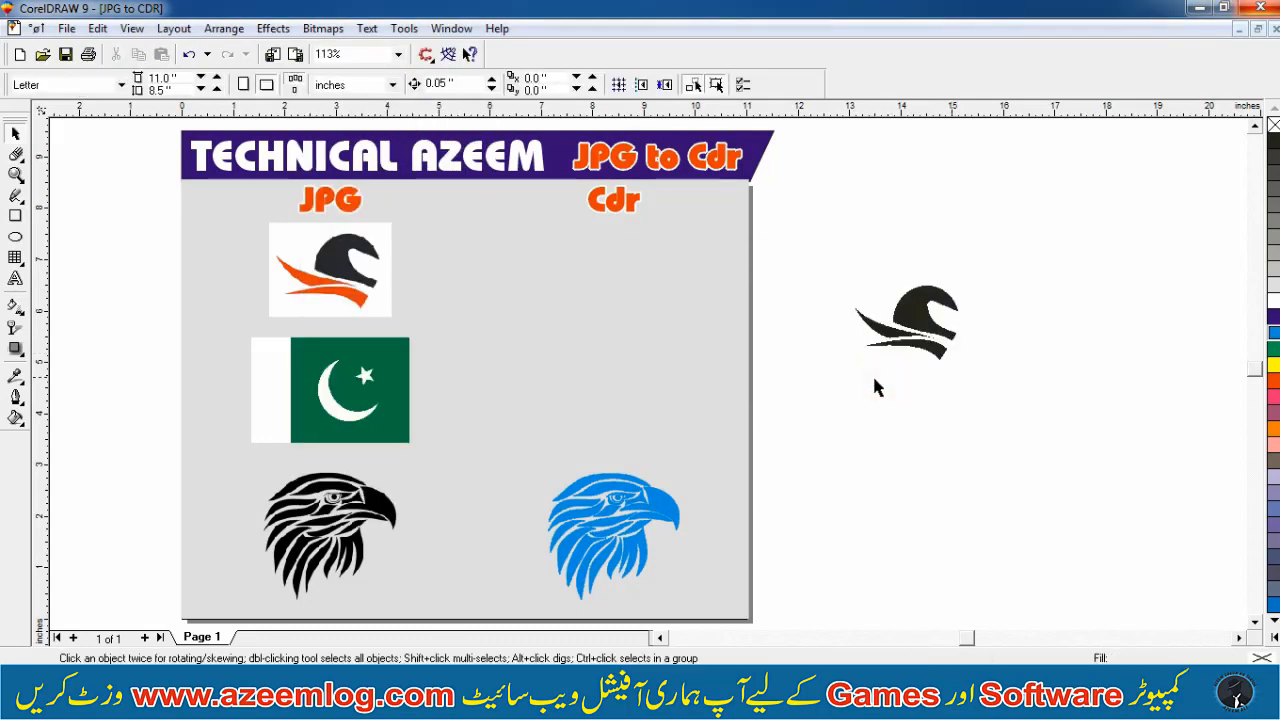
Zoom in on the converted logo to inspect its edges
{"action": "key", "text": "F2"}
{"action": "left_click_drag", "start_coordinate": [843, 383], "coordinate": [1004, 268]}
{"action": "left_click_drag", "start_coordinate": [680, 340], "coordinate": [819, 334]}
{"action": "key", "text": "ctrl+z"}
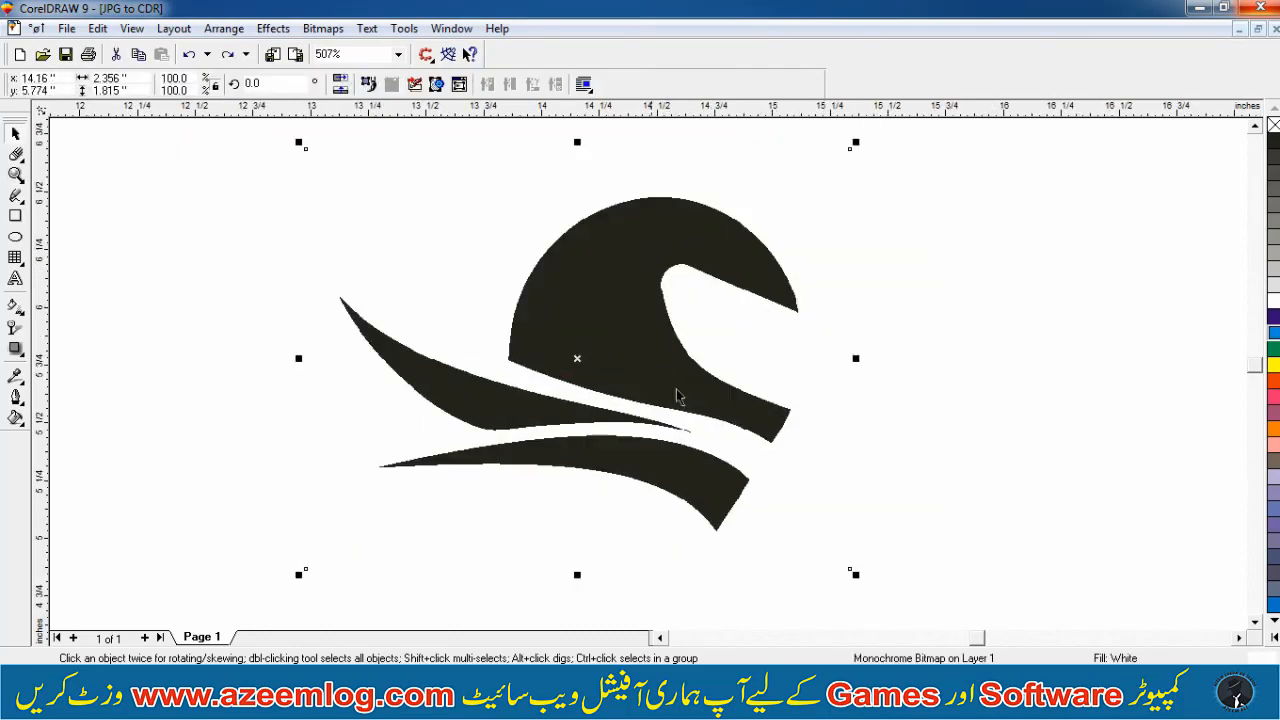
{"action": "key", "text": "F3"}
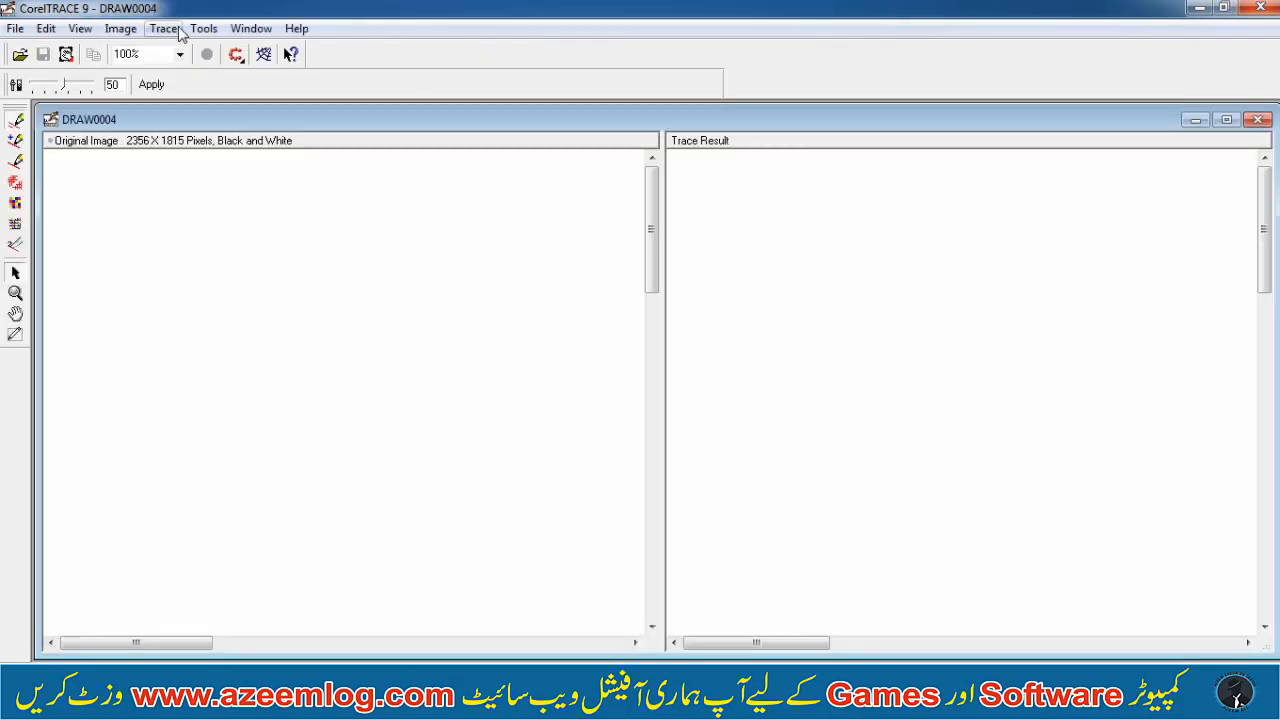
Trace the logo bitmap in CorelTRACE with Advanced Outline and move the traced result beside the bitmap
{"action": "left_click", "coordinate": [163, 28]}
{"action": "left_click", "coordinate": [200, 68]}
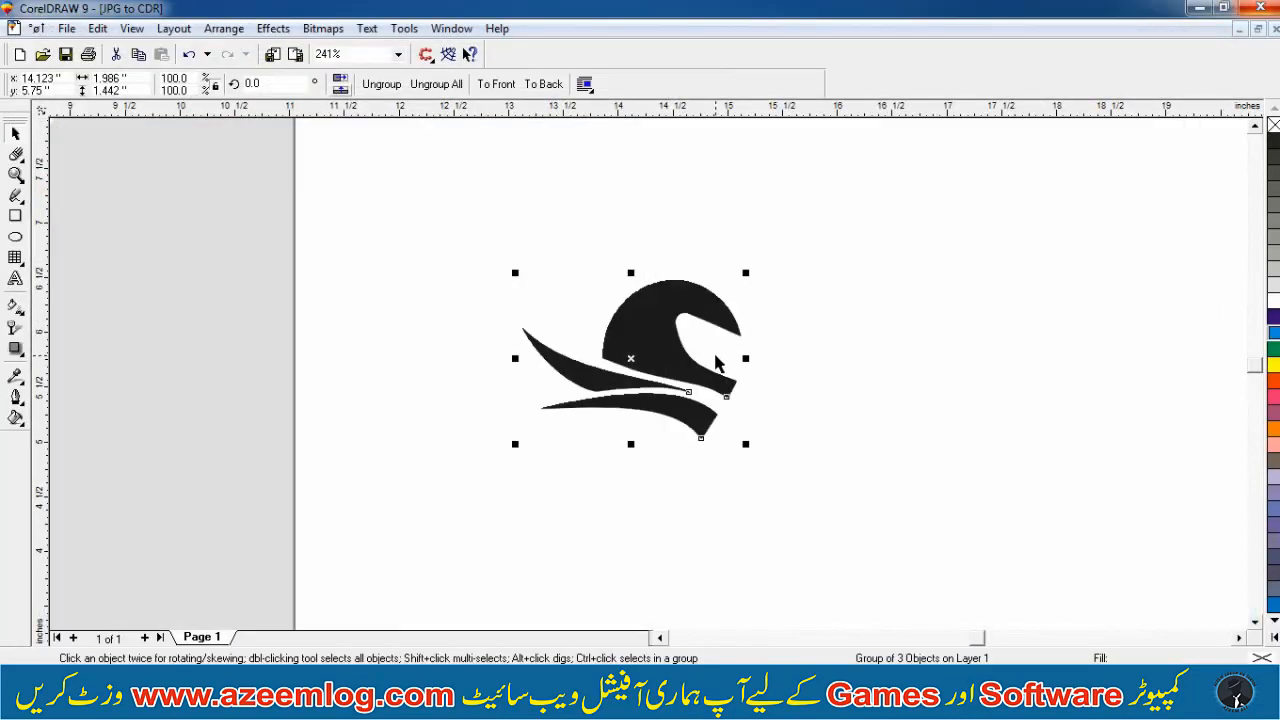
{"action": "left_click", "coordinate": [886, 306]}
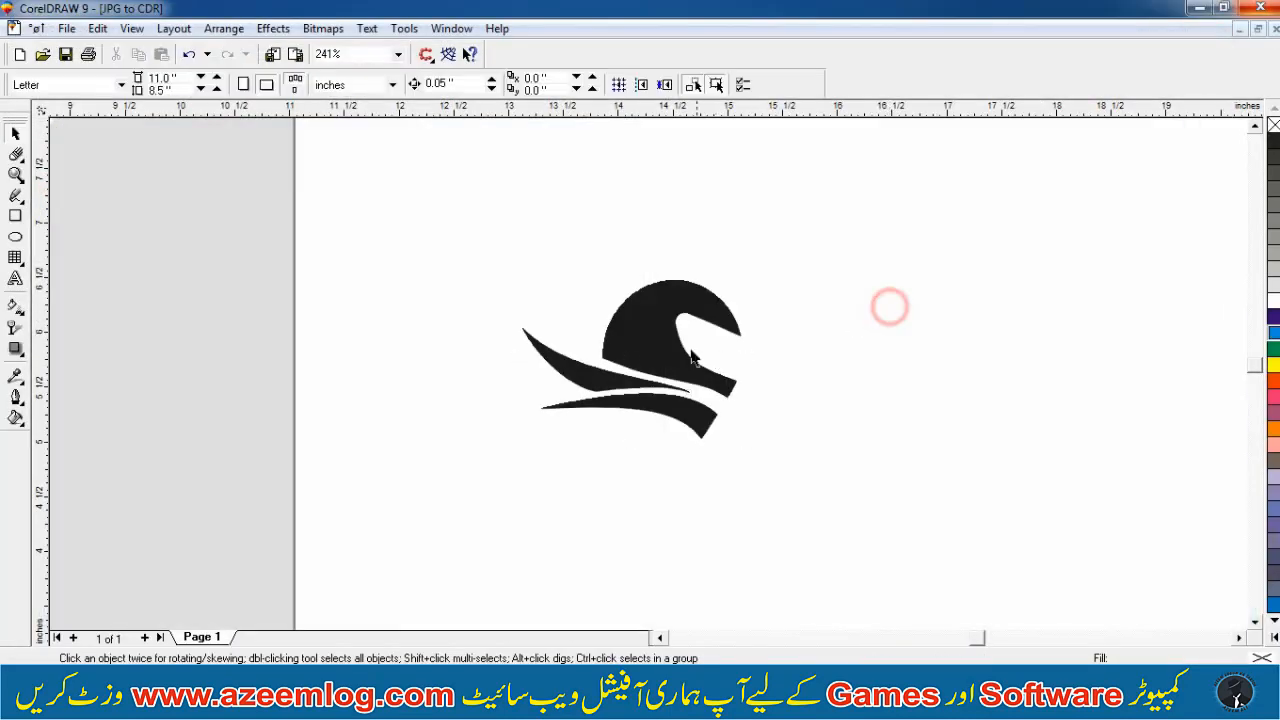
{"action": "left_click_drag", "start_coordinate": [680, 350], "coordinate": [964, 344]}
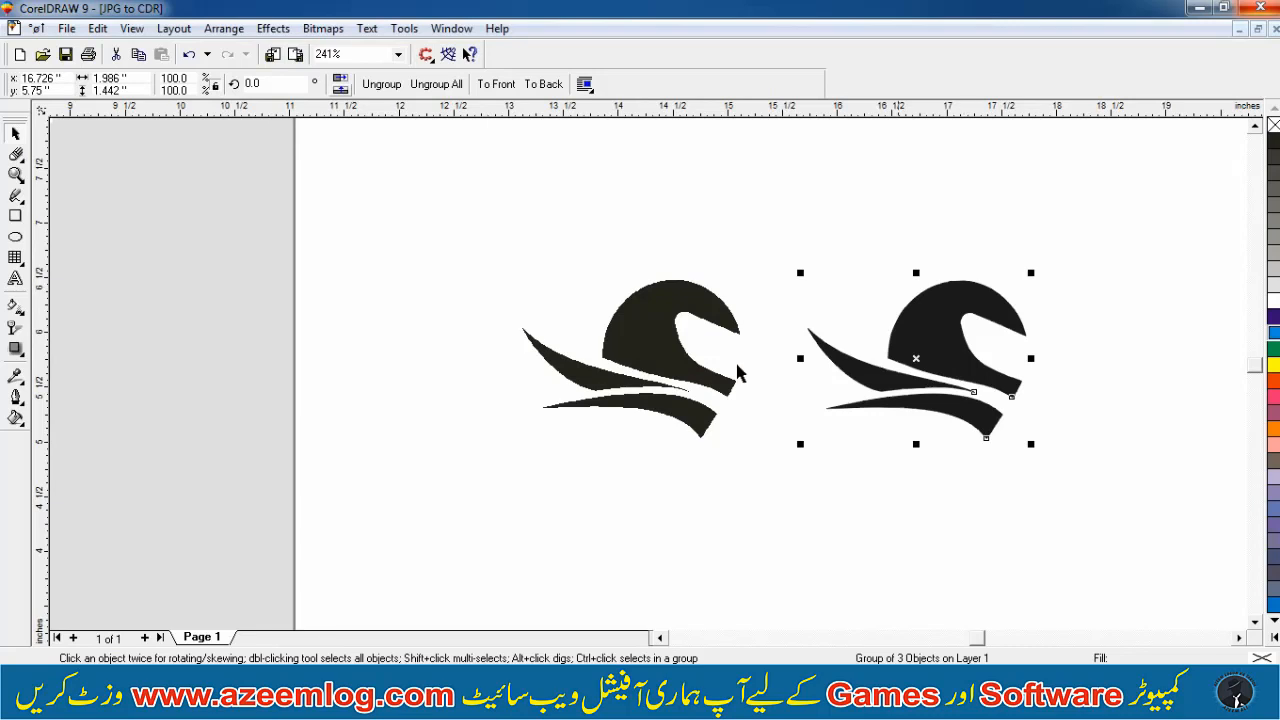
Move the traced logo onto the page into the Cdr column
{"action": "key", "text": "F4"}
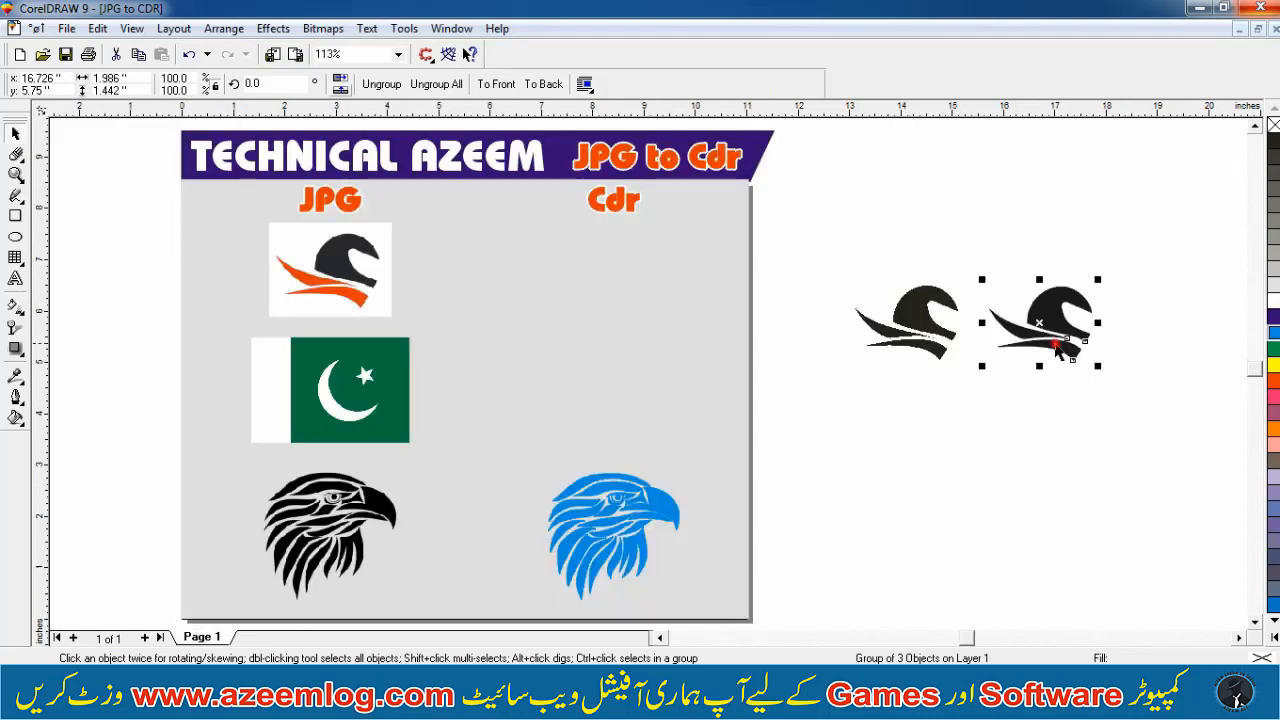
{"action": "left_click_drag", "start_coordinate": [1060, 348], "coordinate": [636, 293]}
{"action": "left_click", "coordinate": [900, 243]}
{"action": "key", "text": "F2"}
{"action": "mouse_move", "coordinate": [829, 177]}
{"action": "left_mouse_down"}
{"action": "mouse_move", "coordinate": [428, 371]}
{"action": "mouse_move", "coordinate": [283, 352]}
{"action": "left_mouse_up"}
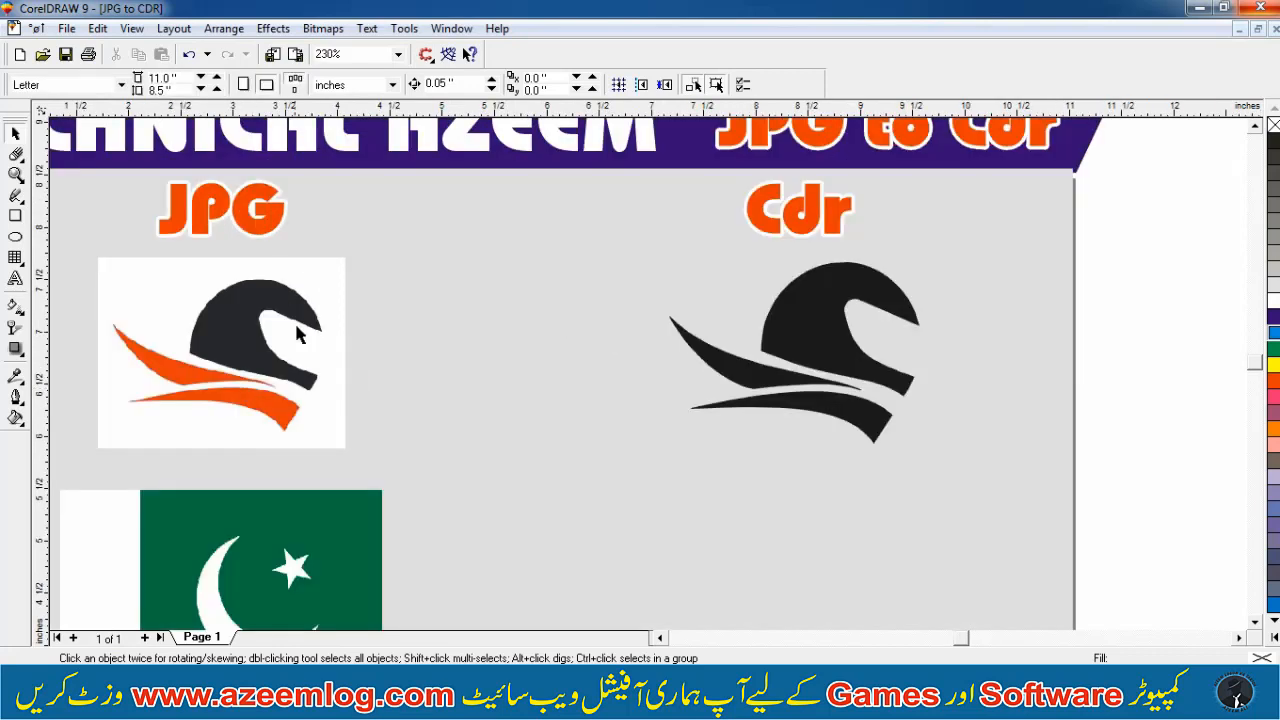
Enlarge the traced logo in the Cdr column and ungroup it
{"action": "left_click", "coordinate": [654, 337]}
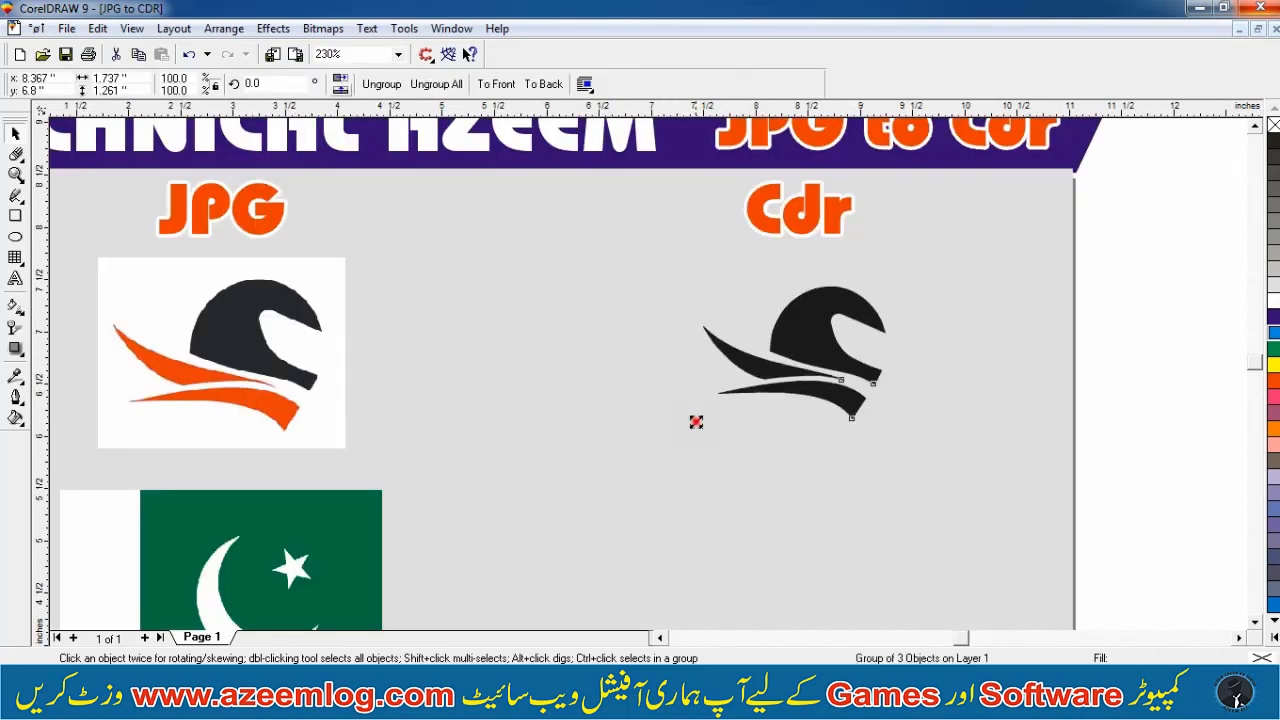
{"action": "left_click_drag", "start_coordinate": [694, 420], "coordinate": [672, 440]}
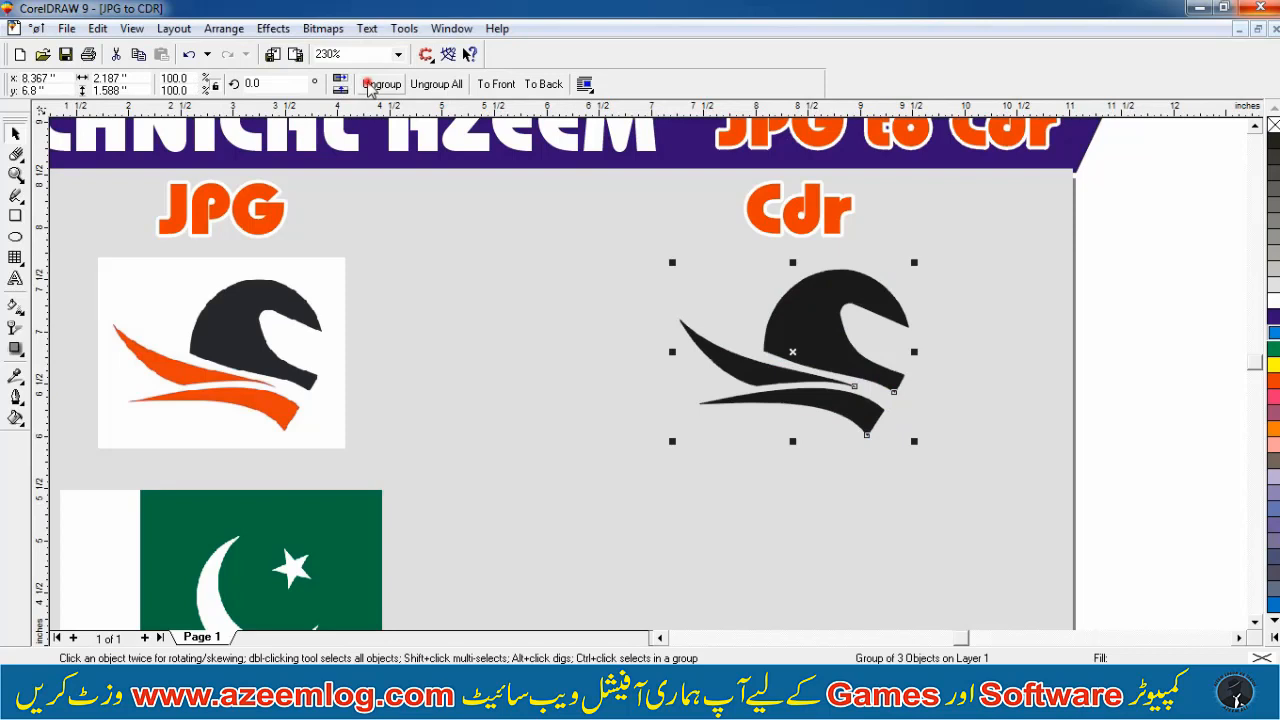
{"action": "left_click", "coordinate": [369, 86]}
Select the two swoosh shapes of the traced logo and color them orange
{"action": "left_click", "coordinate": [788, 397]}
{"action": "left_click", "coordinate": [743, 343], "text": "shift"}
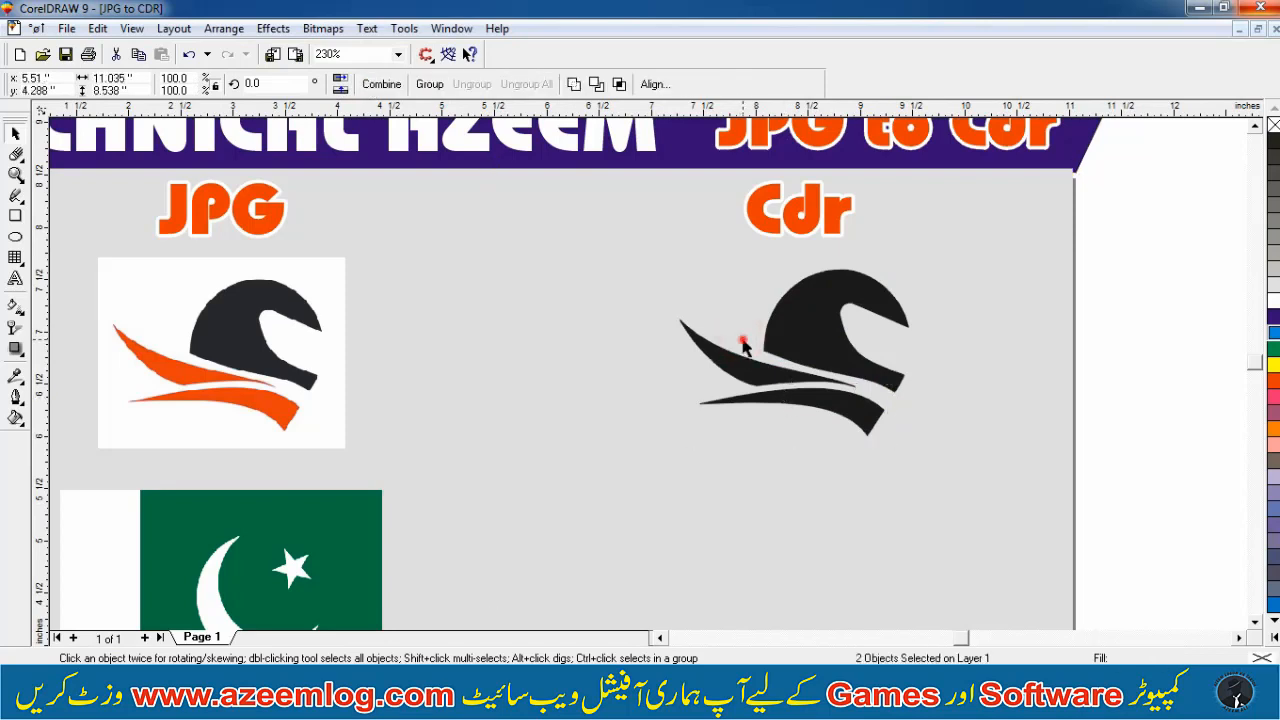
{"action": "left_click", "coordinate": [743, 344], "text": "shift"}
{"action": "left_click", "coordinate": [740, 357], "text": "shift"}
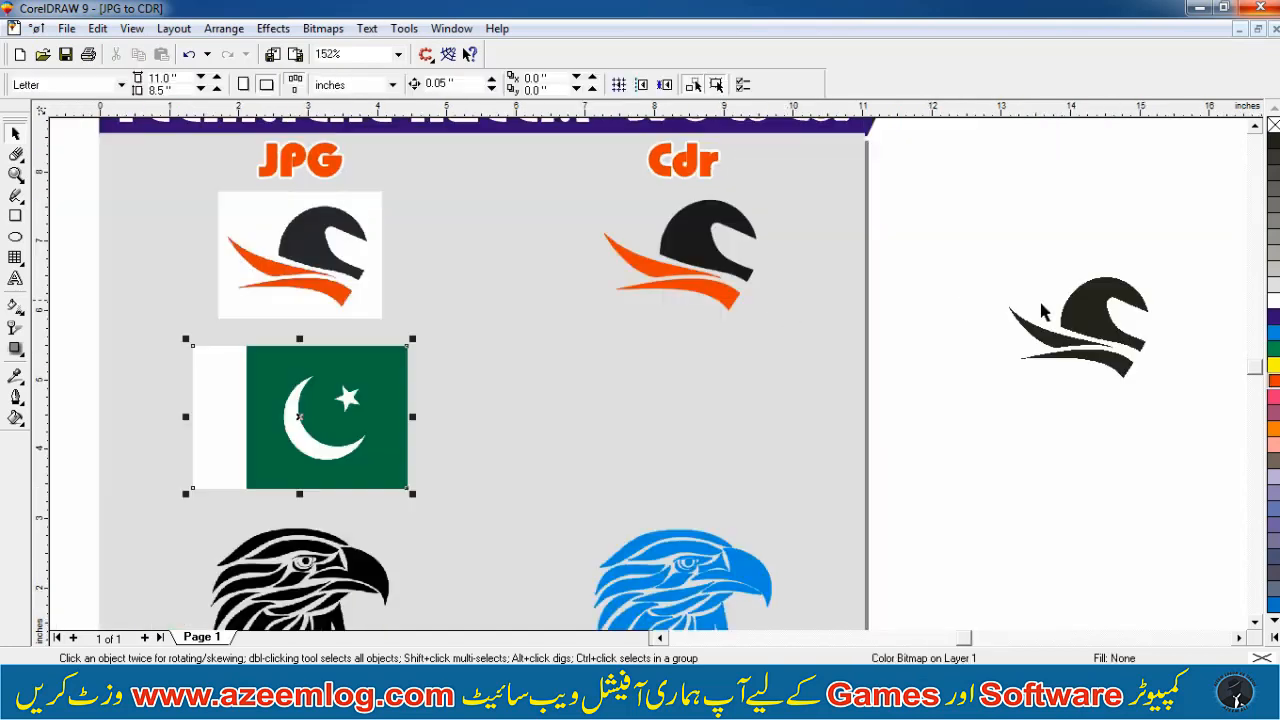
Delete the leftover logo bitmap beside the page and trace the flag bitmap with CorelTRACE
{"action": "left_click", "coordinate": [1062, 320]}
{"action": "left_click", "coordinate": [1013, 315]}
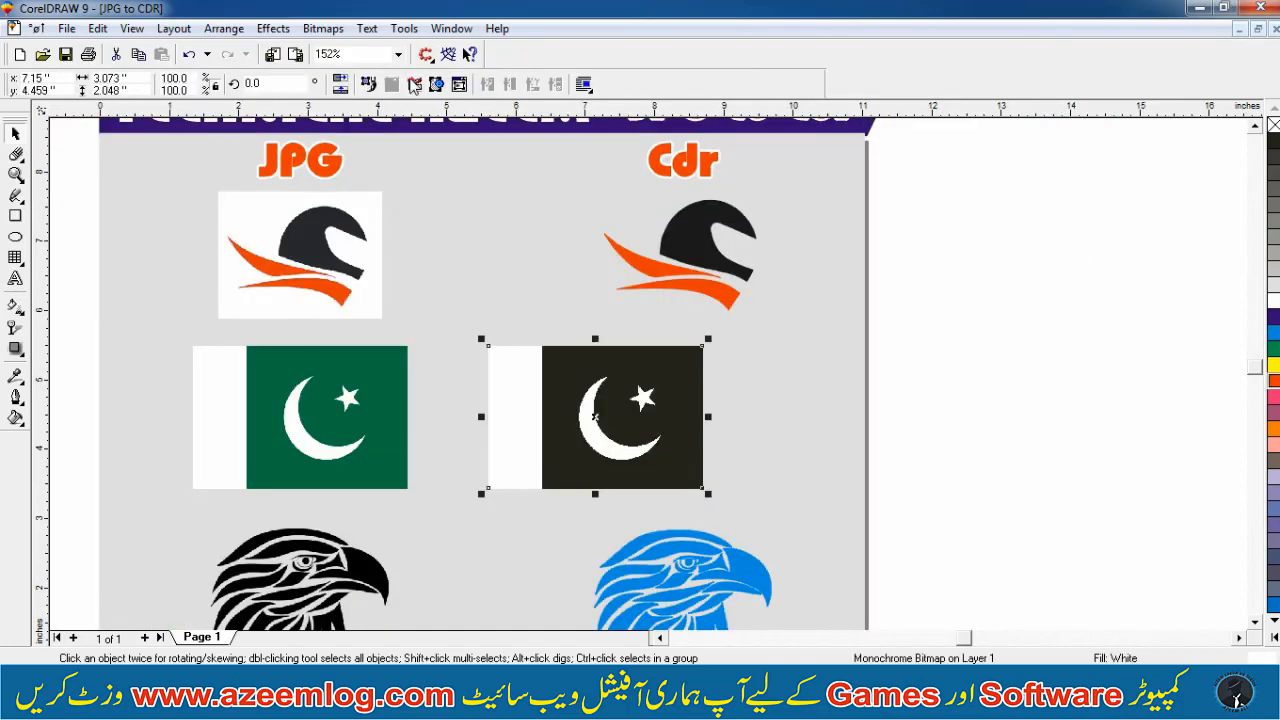
{"action": "left_click", "coordinate": [413, 84]}
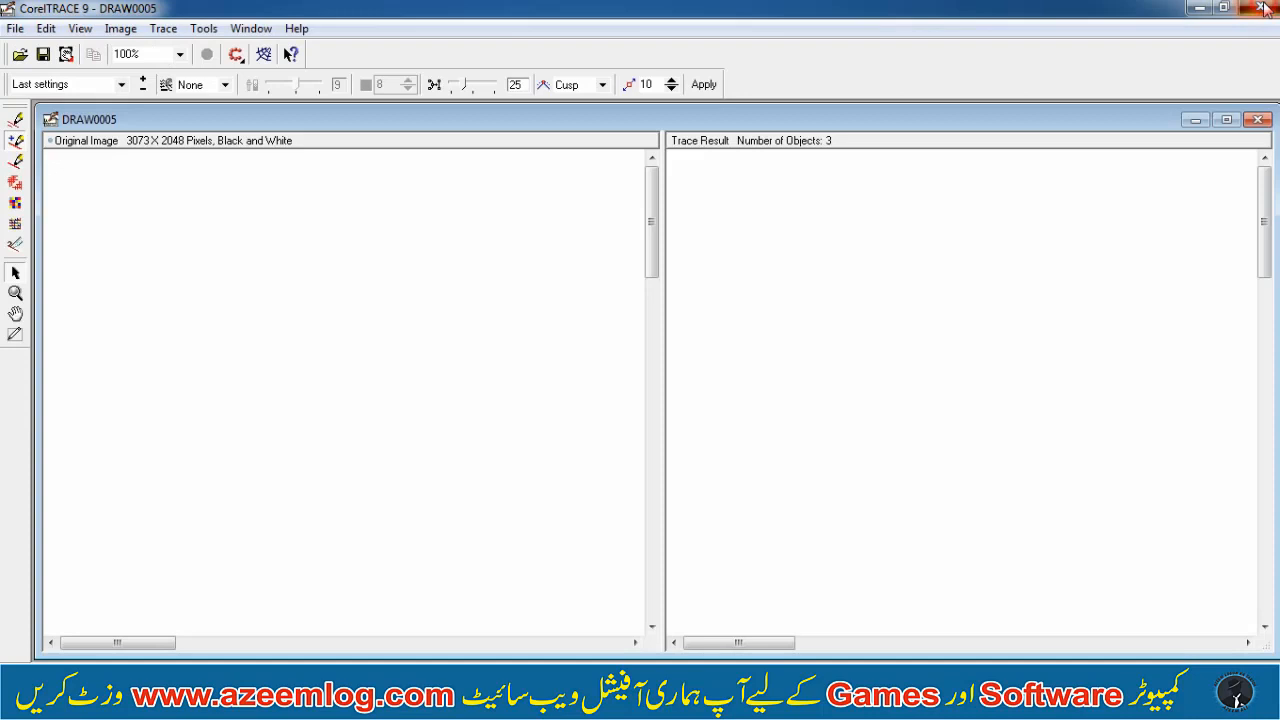
{"action": "left_click", "coordinate": [1262, 8]}
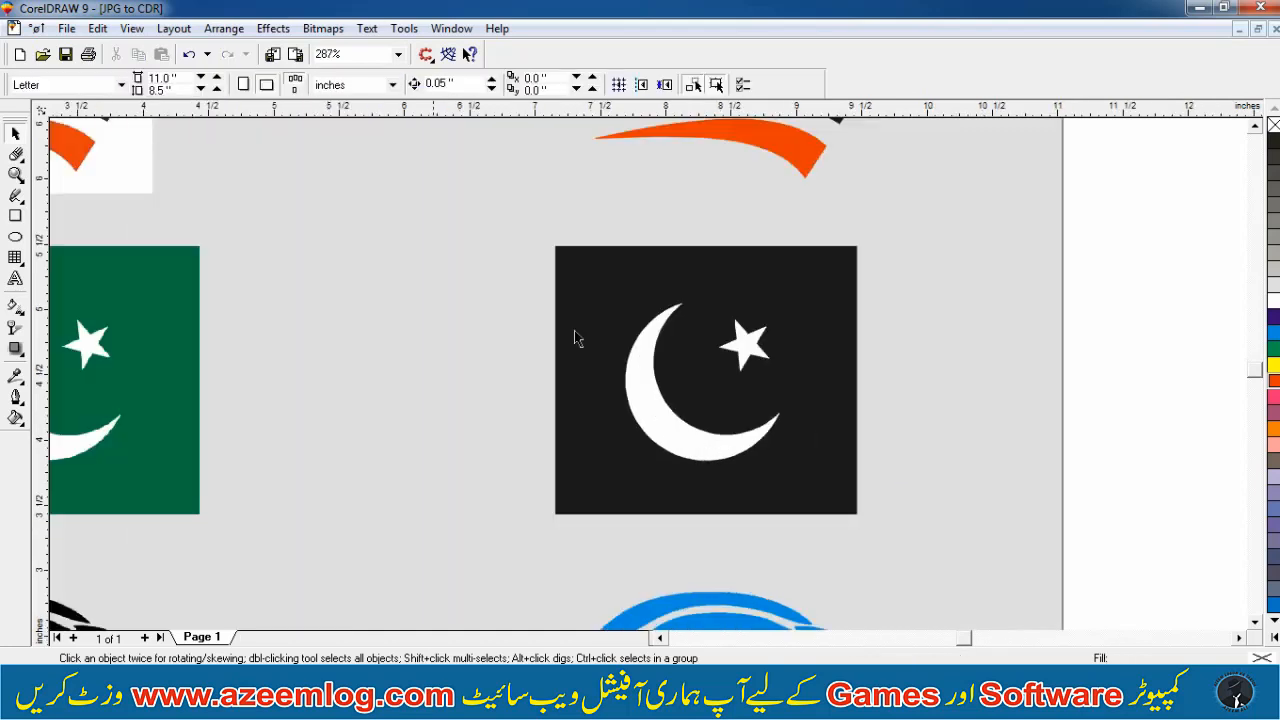
Resize and mirror a copy of the traced flag's rectangle to the left side, filling it white as the flag's strip
{"action": "left_click", "coordinate": [585, 362]}
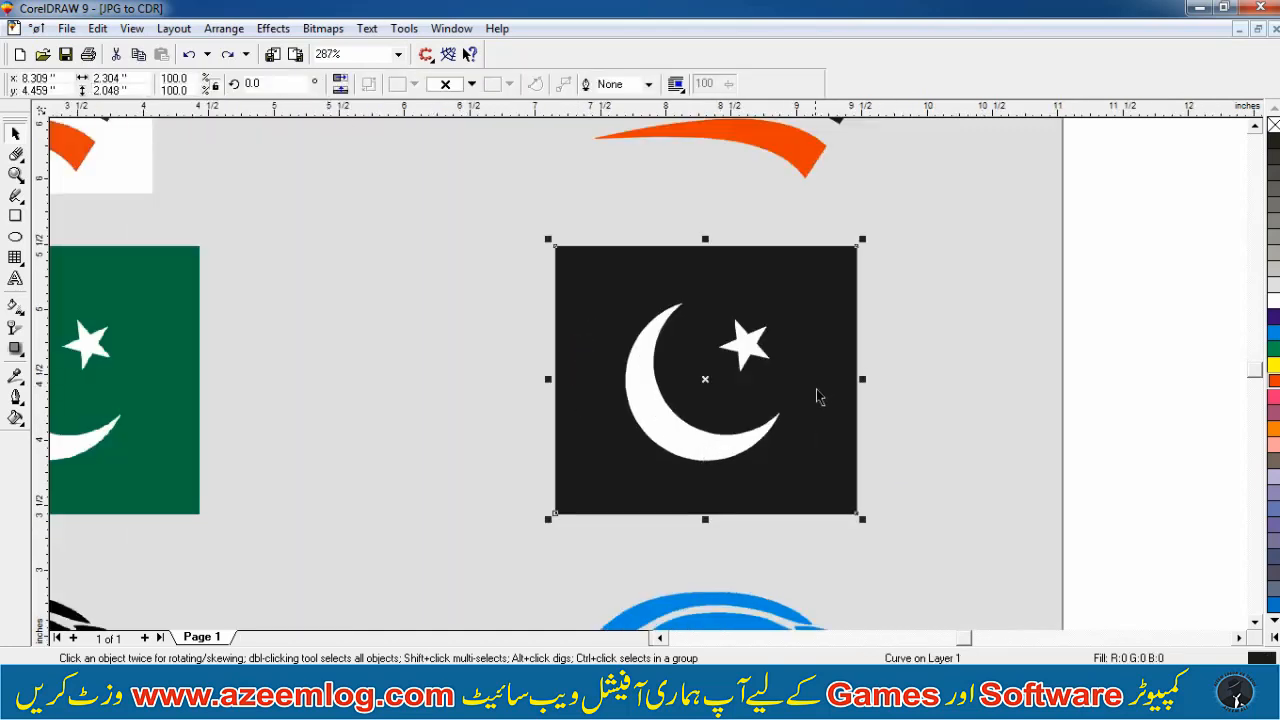
{"action": "left_click_drag", "start_coordinate": [863, 379], "coordinate": [668, 379]}
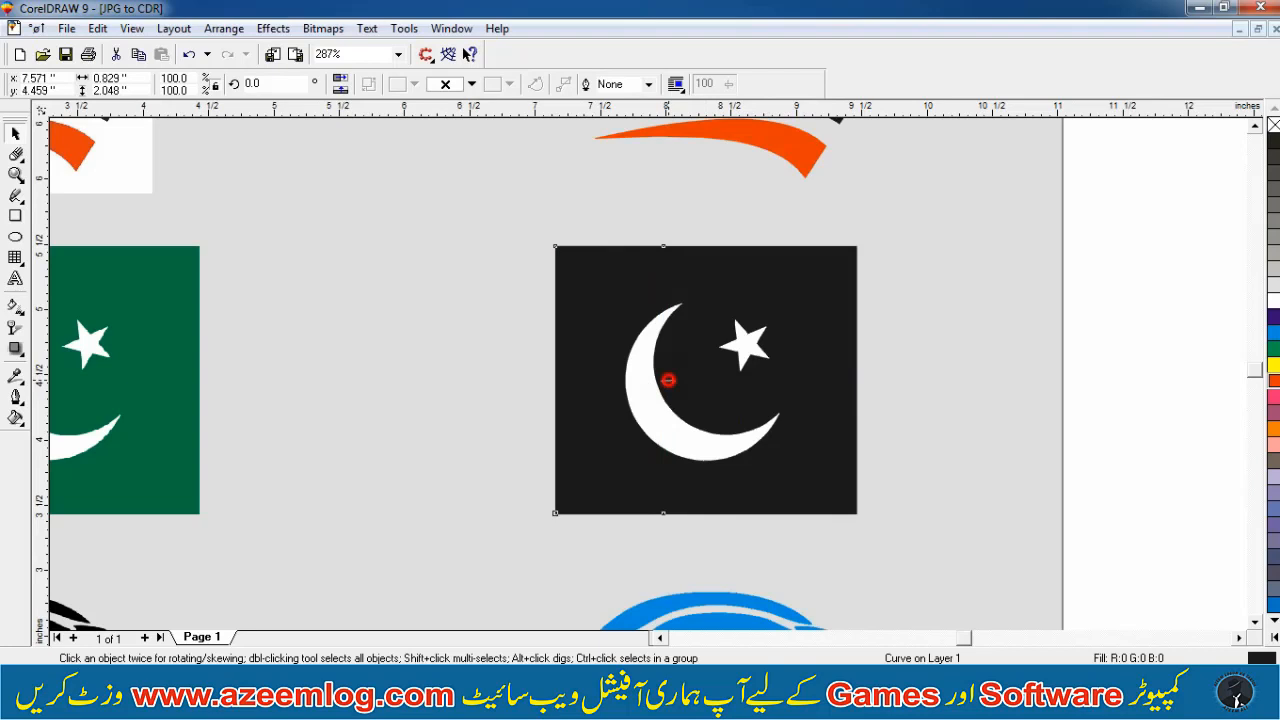
{"action": "left_click_drag", "start_coordinate": [668, 379], "coordinate": [540, 378]}
{"action": "left_click", "coordinate": [1274, 298]}
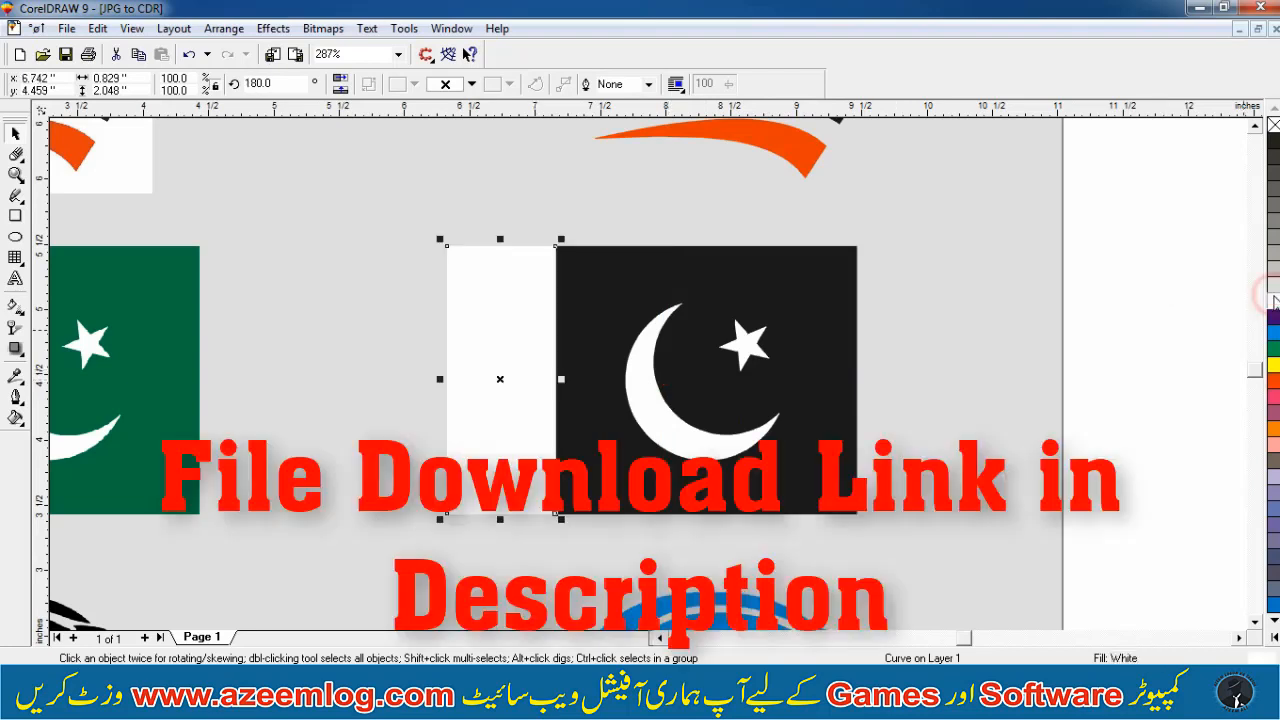
Color the traced flag's dark background green and group the flag's parts
{"action": "left_click", "coordinate": [1227, 311]}
{"action": "key", "text": "F3"}
{"action": "key", "text": "F2"}
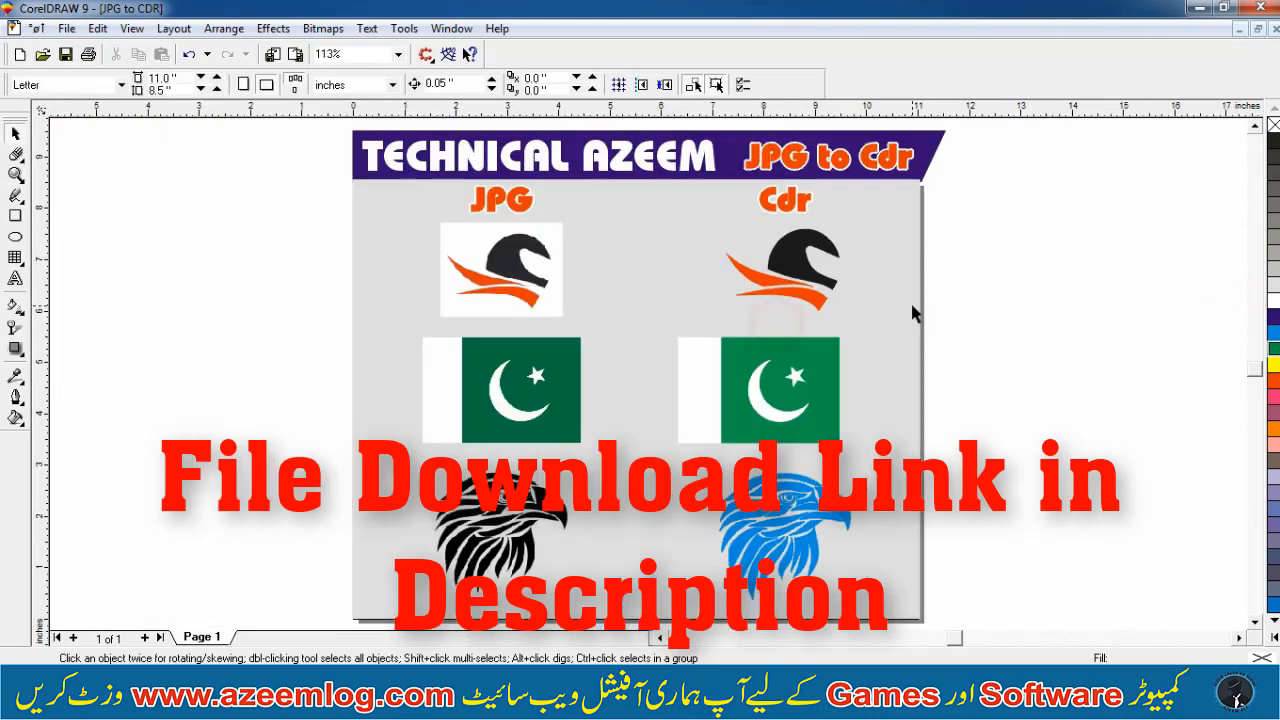
{"action": "left_click_drag", "start_coordinate": [913, 306], "coordinate": [651, 469]}
{"action": "key", "text": "ctrl+g"}
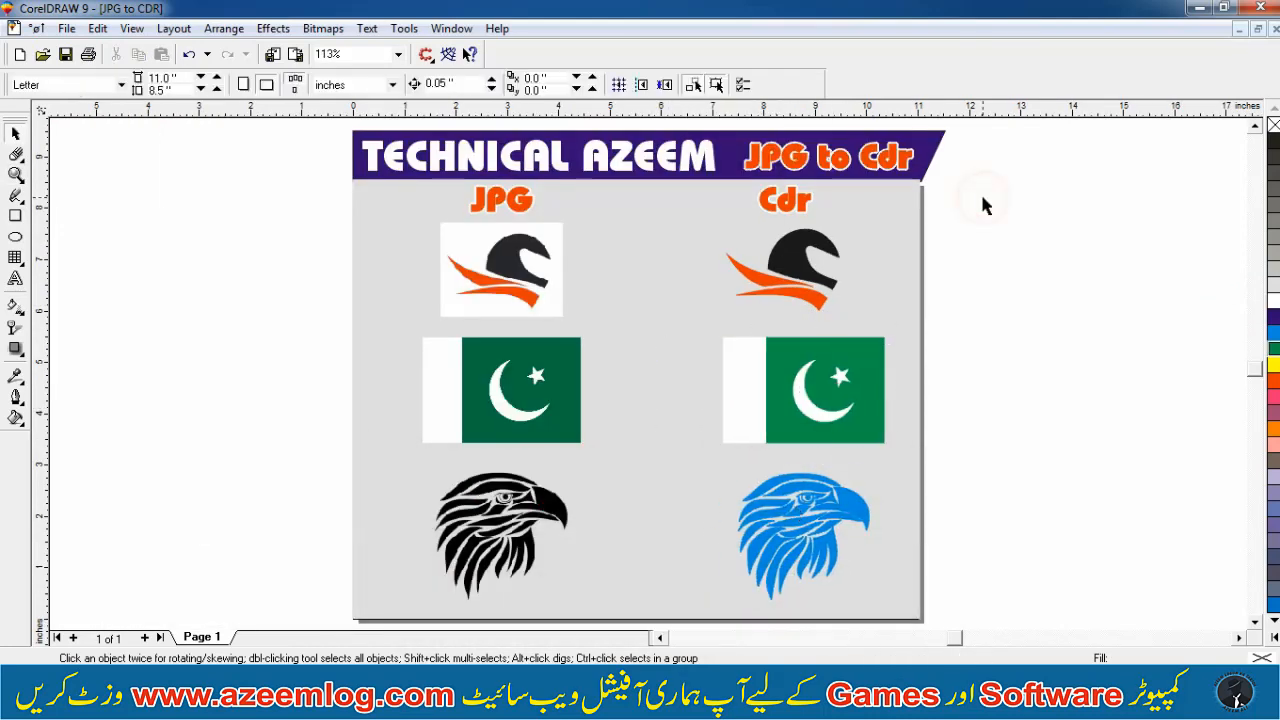
Zoom in on the page to compare the JPG and Cdr versions
{"action": "key", "text": "F2"}
{"action": "left_click_drag", "start_coordinate": [978, 162], "coordinate": [538, 456]}
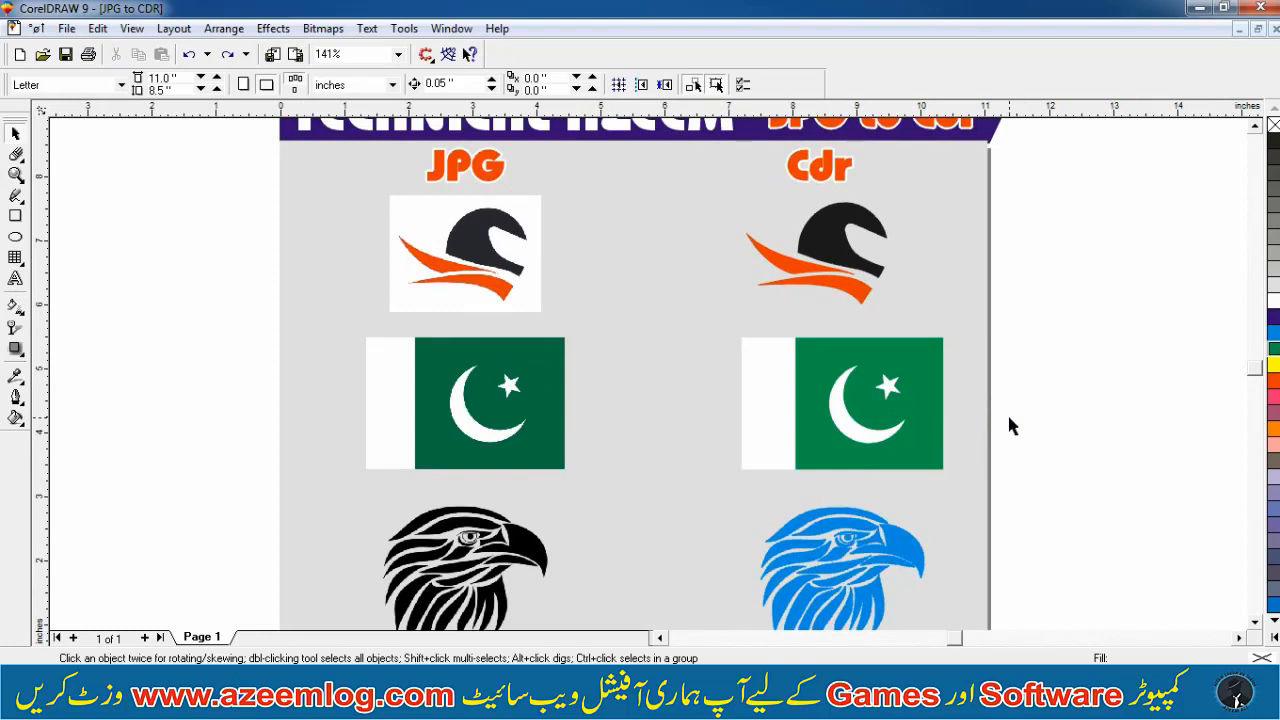